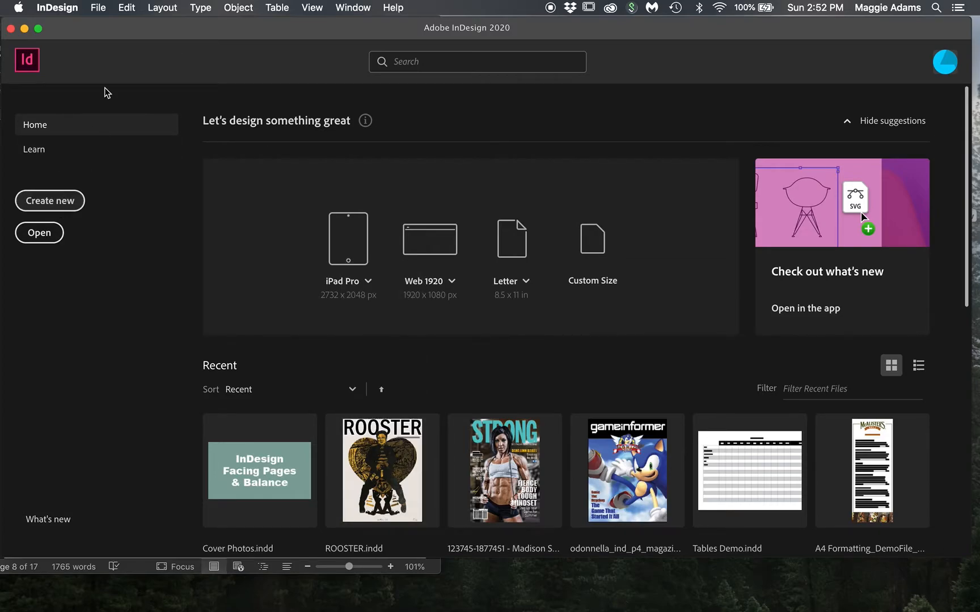
# Start a new document and browse the blank print presets and templates
pyautogui.click(98, 7)
pyautogui.moveTo(104, 29)
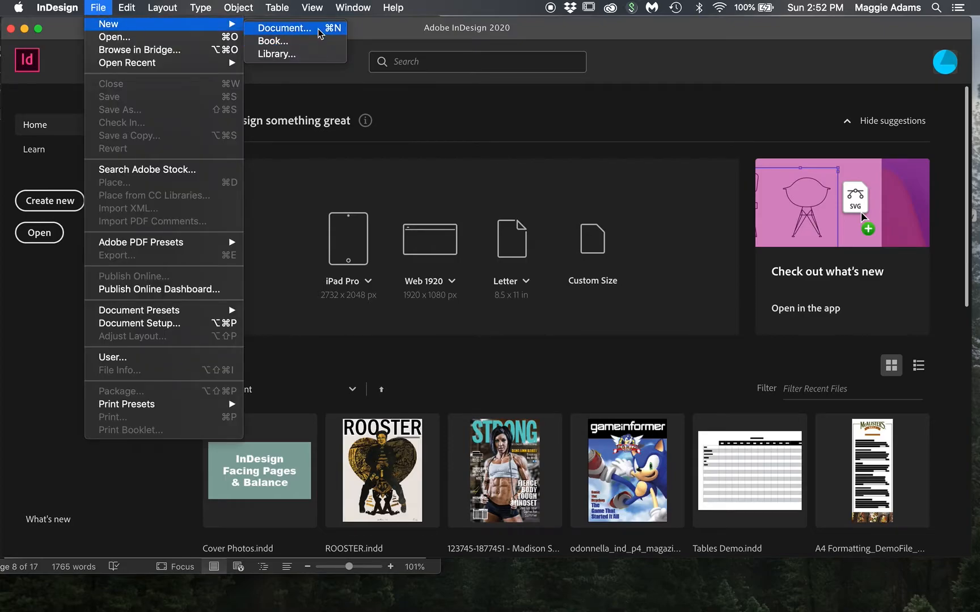
pyautogui.click(80, 79)
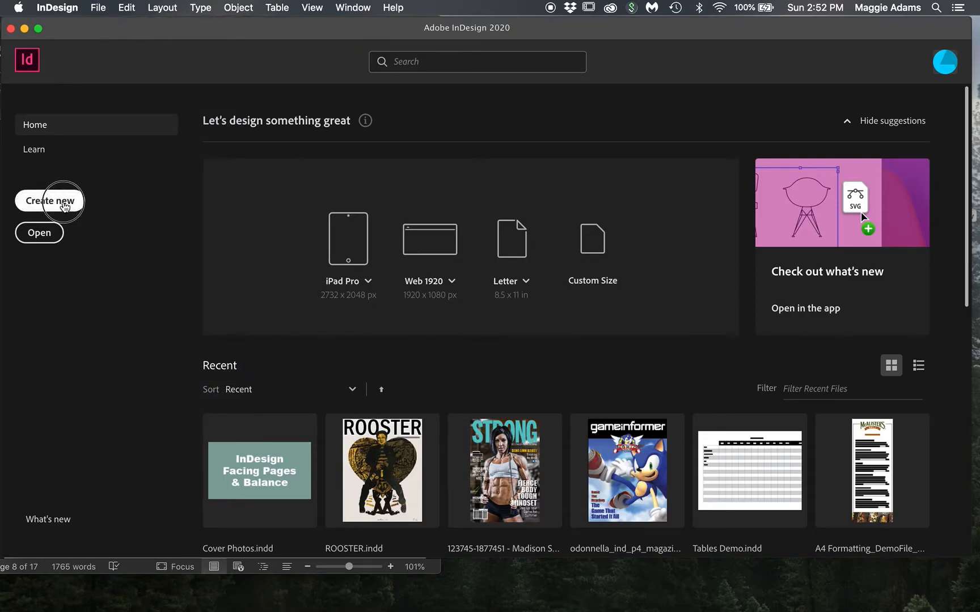
pyautogui.click(66, 204)
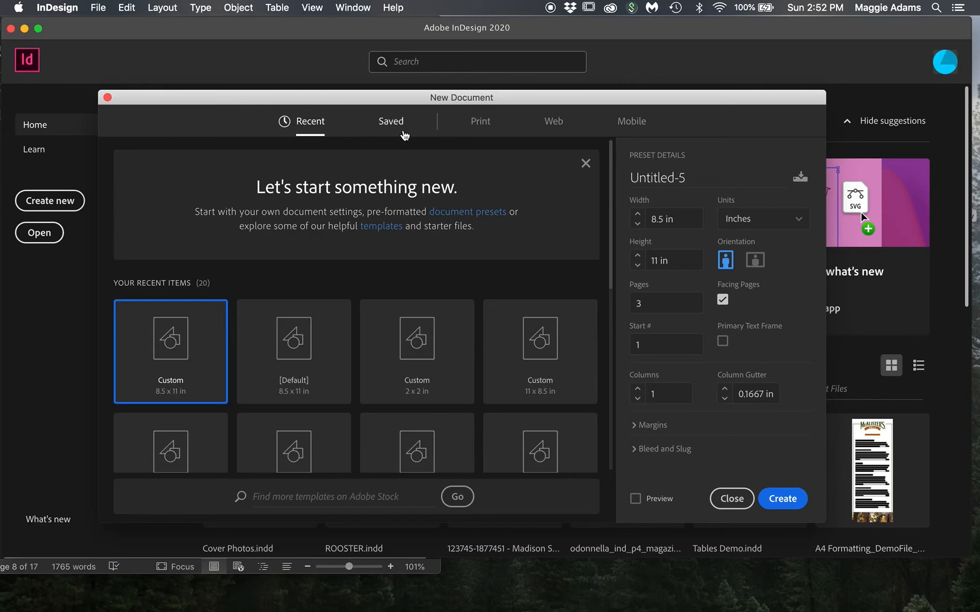
pyautogui.click(479, 124)
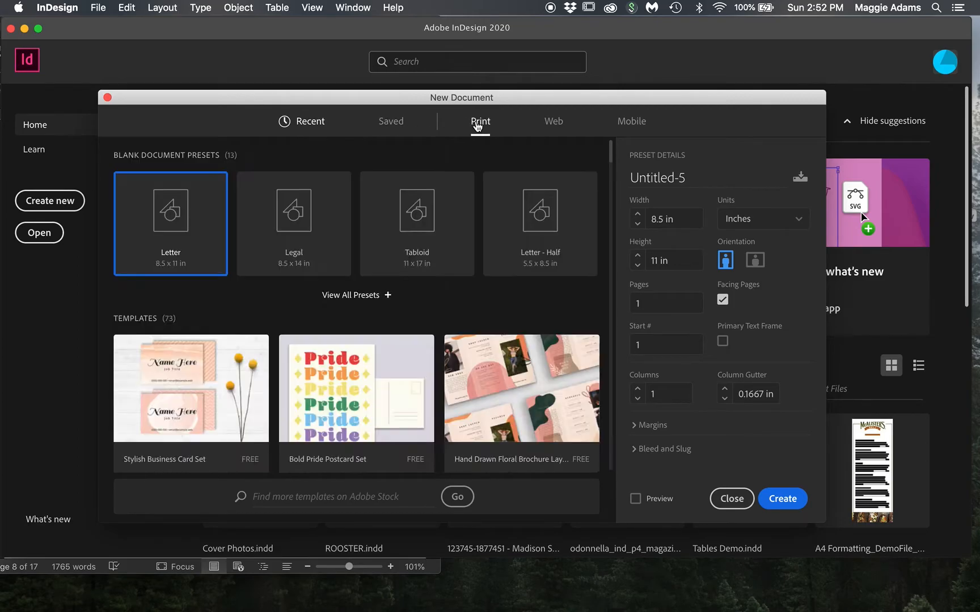
pyautogui.scroll(-5, 292, 421)
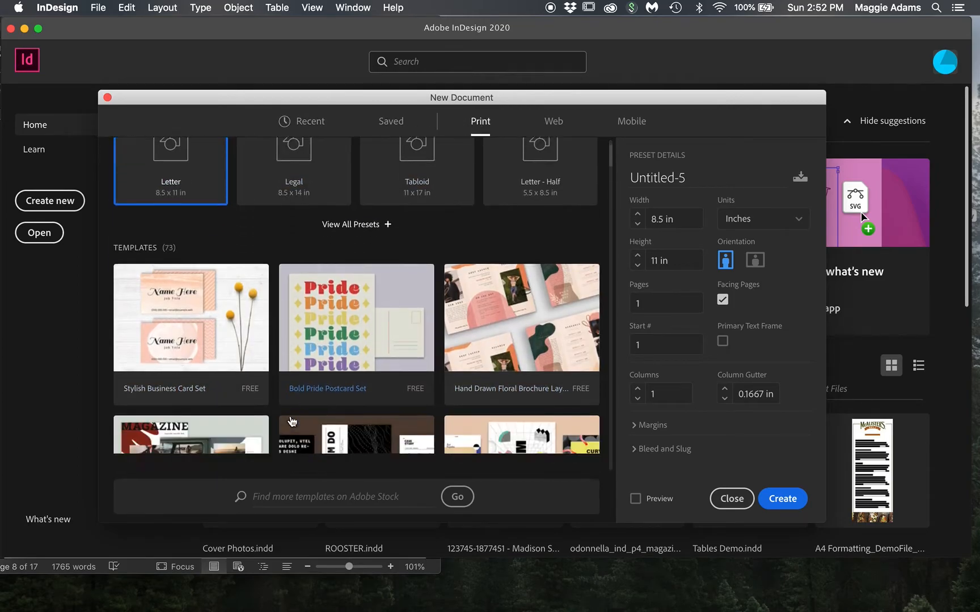
pyautogui.scroll(3, 289, 420)
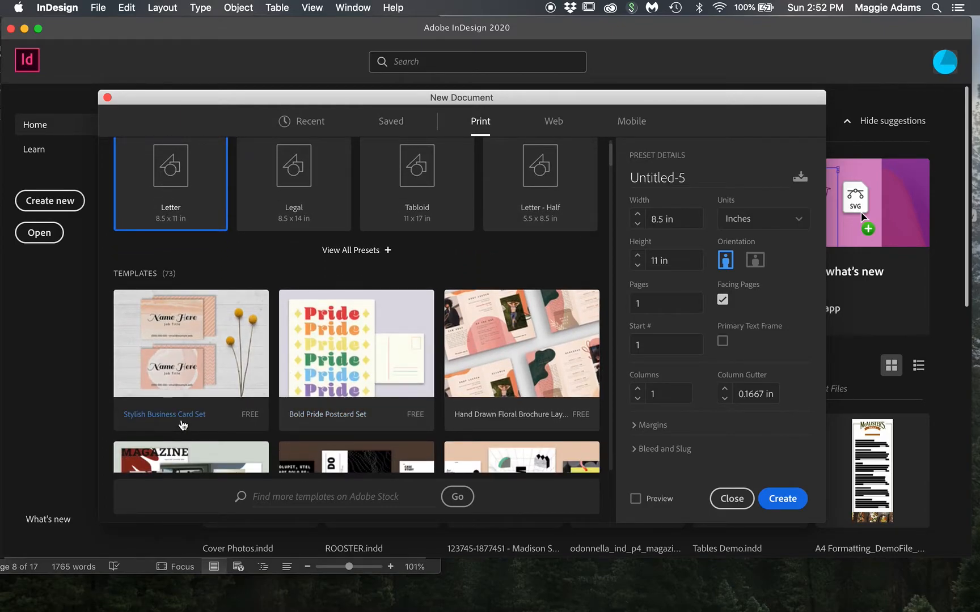
pyautogui.scroll(2, 182, 425)
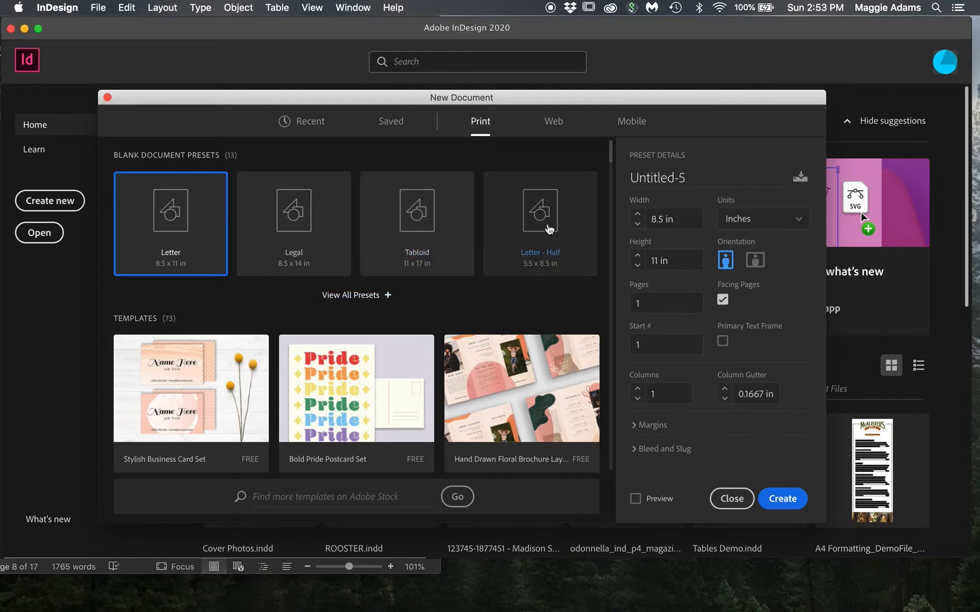
# Try the Legal and Tabloid page presets, return to Letter, and view the available measurement units
pyautogui.click(303, 269)
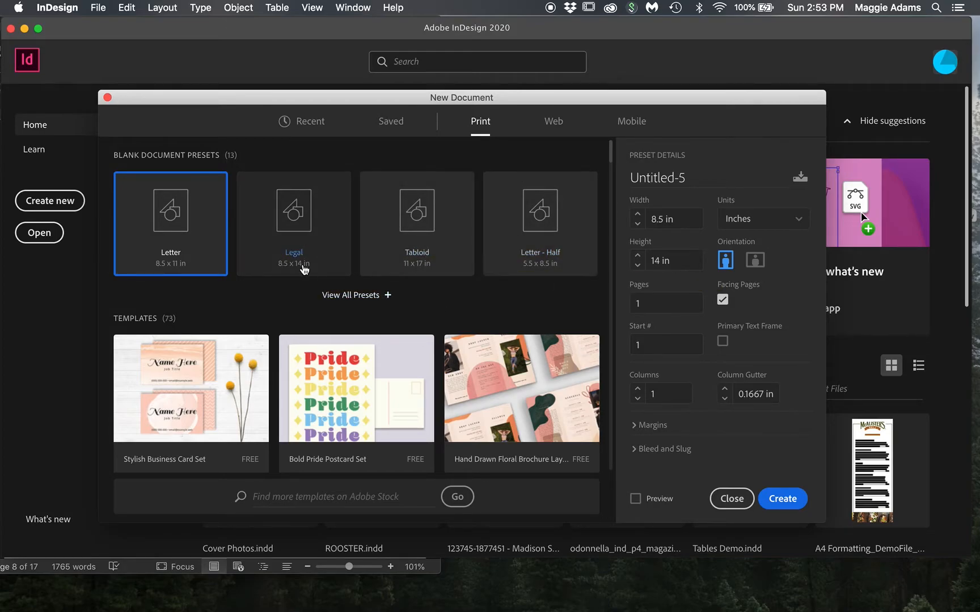
pyautogui.click(416, 248)
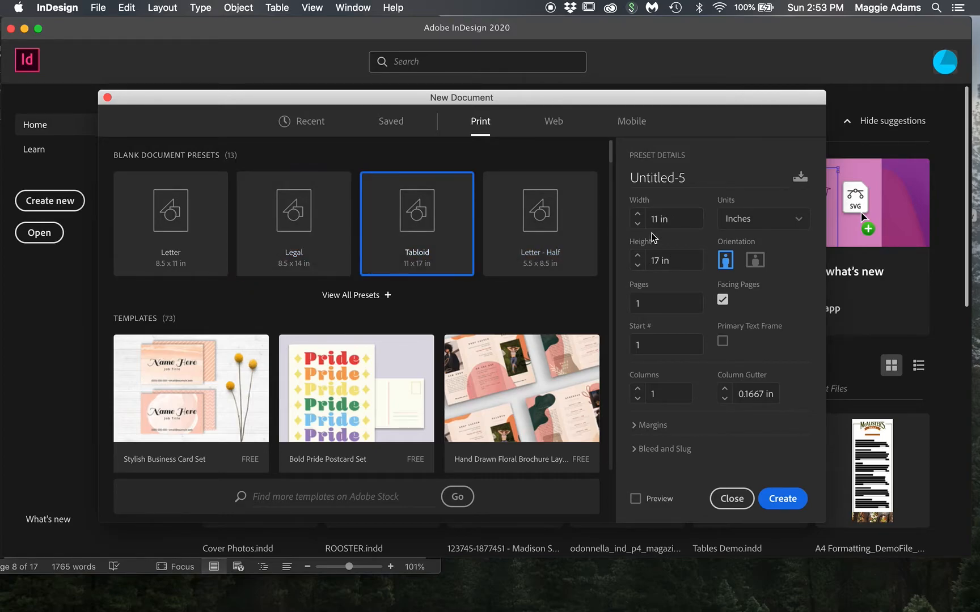
pyautogui.click(195, 227)
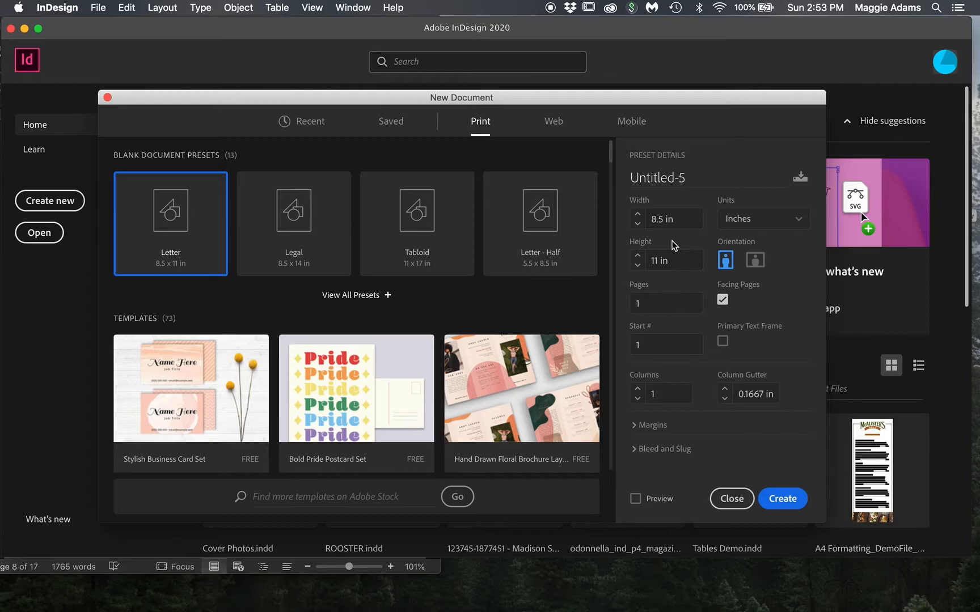
pyautogui.click(760, 228)
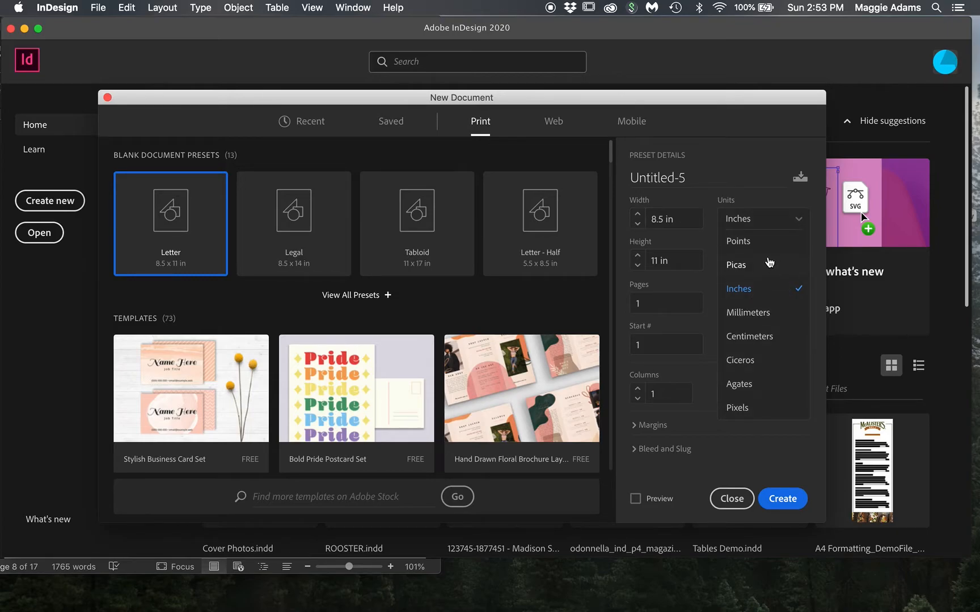
pyautogui.click(745, 185)
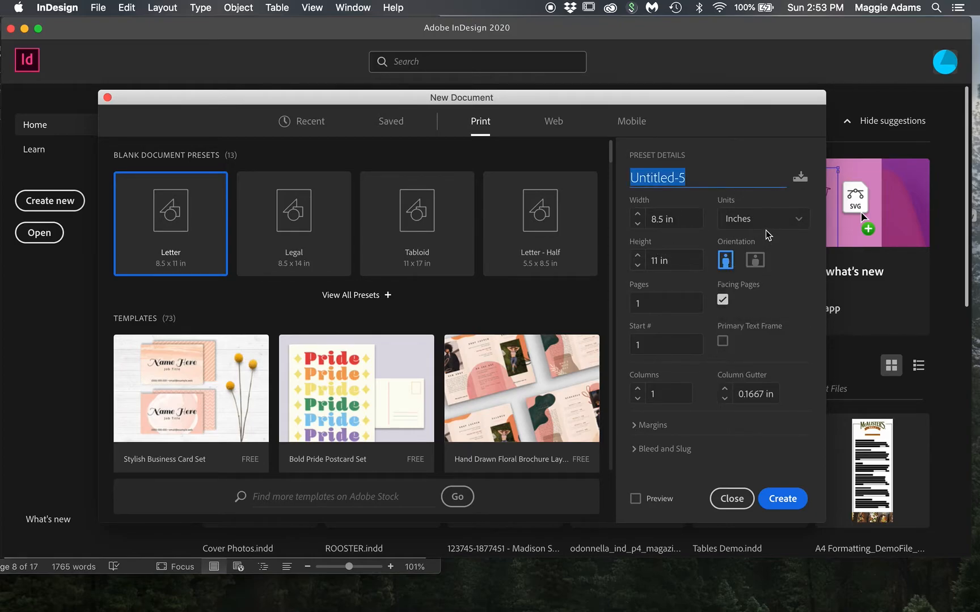
# Try a page width of 1200 inches and switch the units to picas and back to inches
pyautogui.click(654, 218)
pyautogui.write('120')
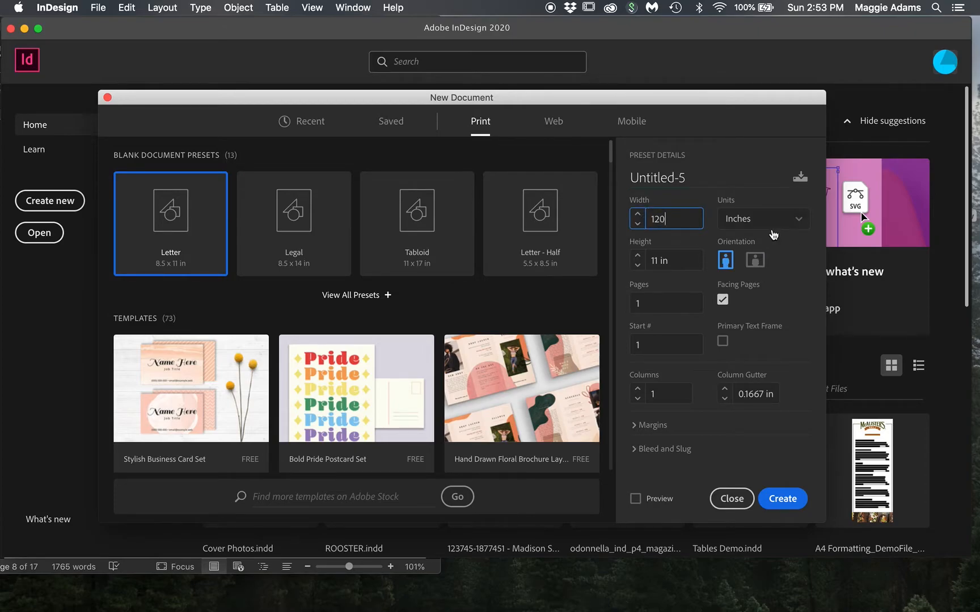
pyautogui.write('0')
pyautogui.click(775, 225)
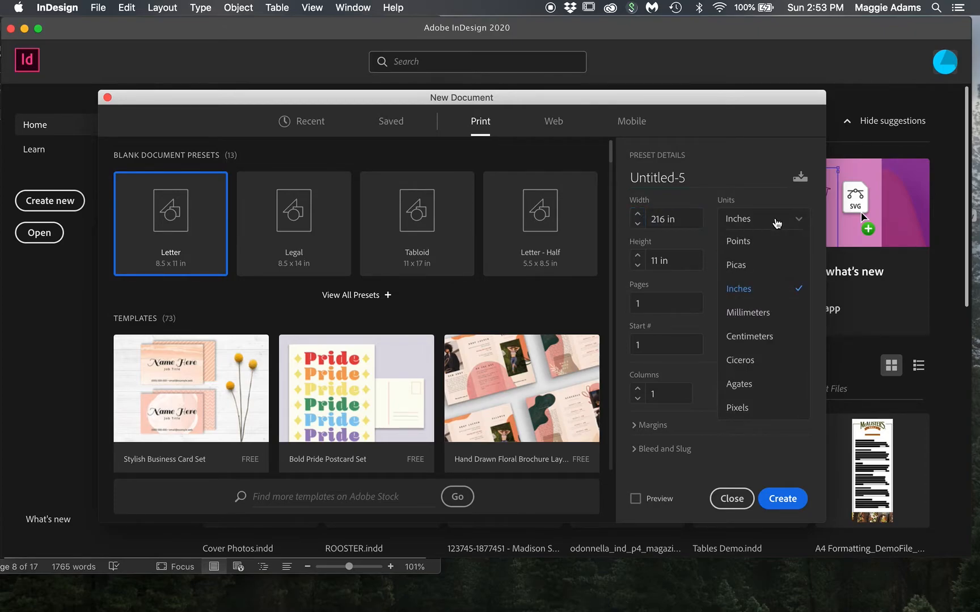
pyautogui.click(737, 265)
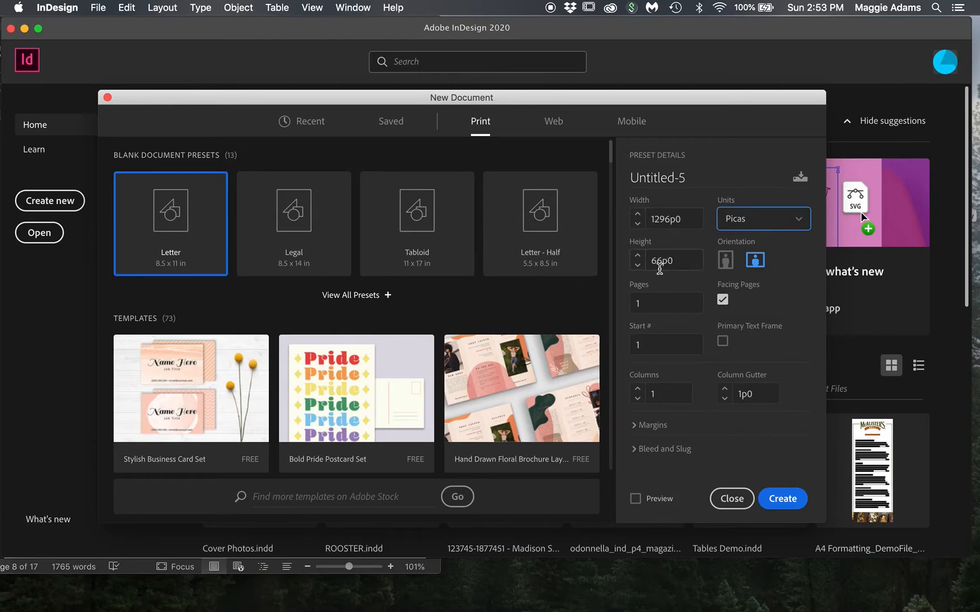
pyautogui.click(792, 223)
pyautogui.click(753, 290)
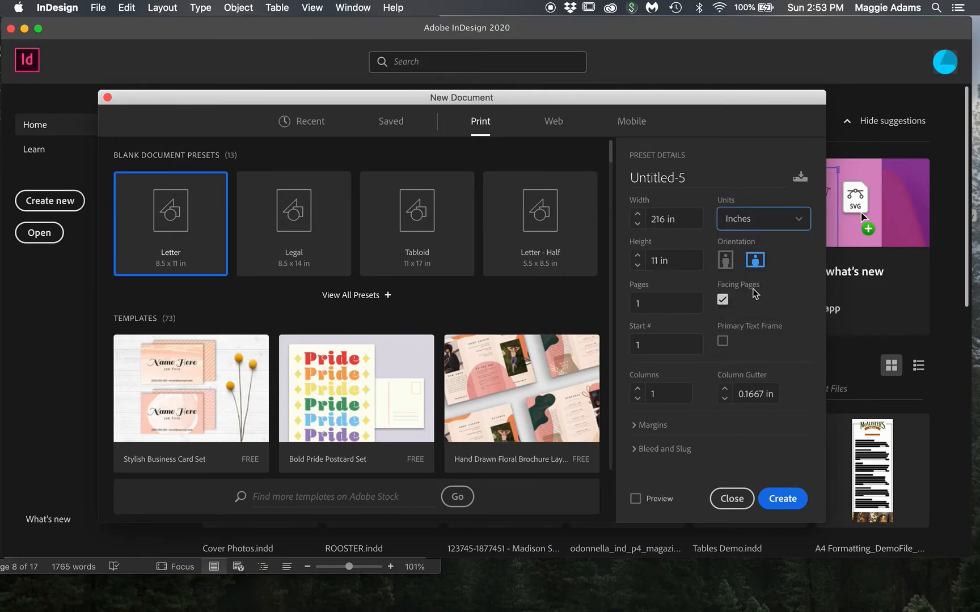
# Compare the Letter, Legal and Tabloid presets, ending on Letter with the page count set to 3
pyautogui.click(655, 219)
pyautogui.doubleClick(654, 219)
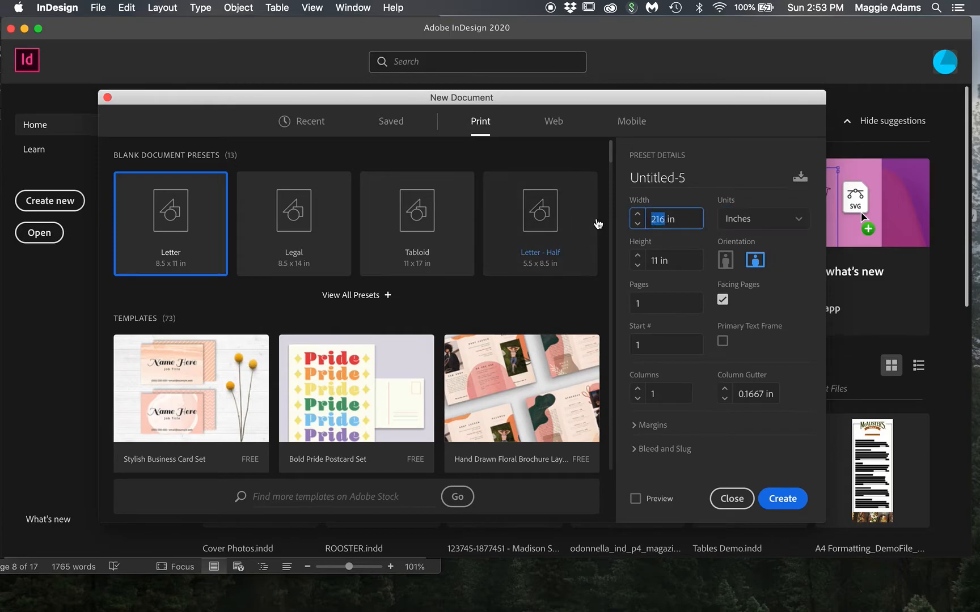
pyautogui.click(176, 221)
pyautogui.click(281, 234)
pyautogui.click(388, 237)
pyautogui.click(240, 242)
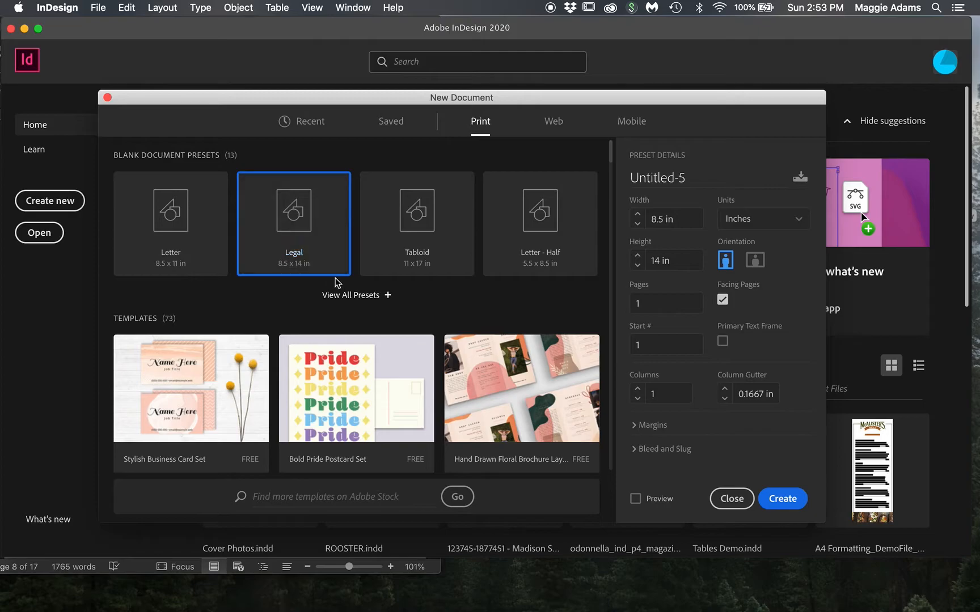
pyautogui.click(203, 259)
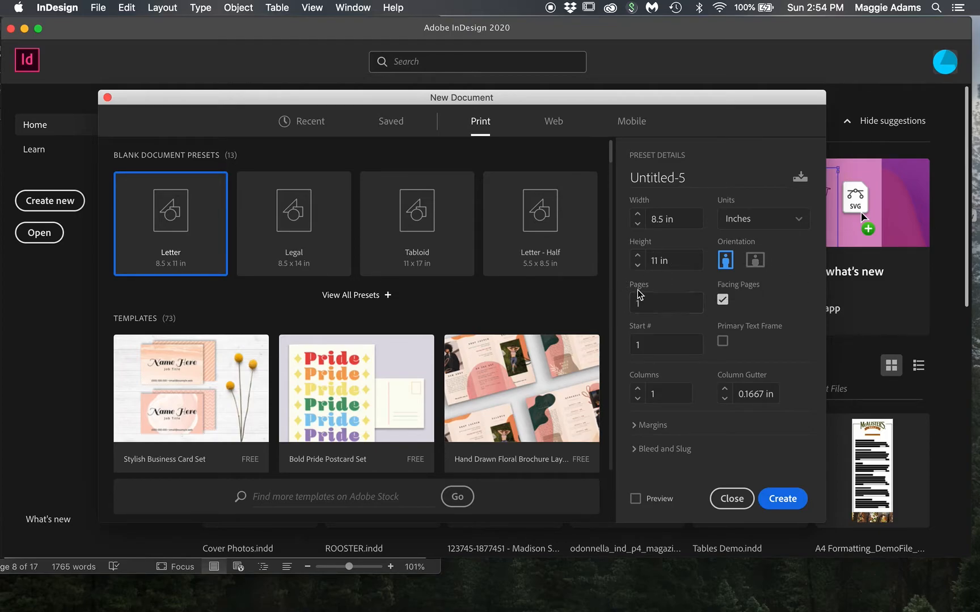
pyautogui.click(383, 245)
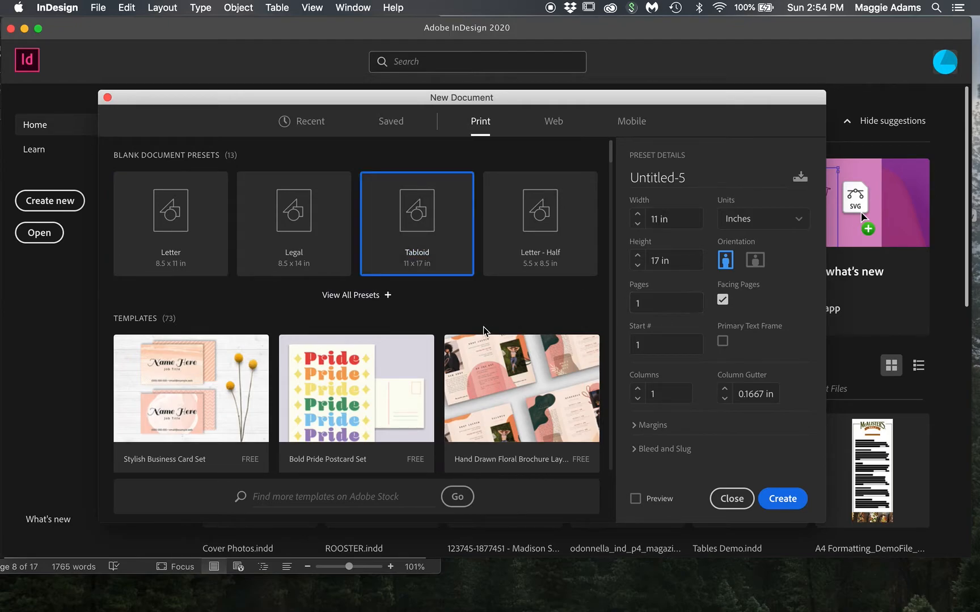
pyautogui.click(190, 214)
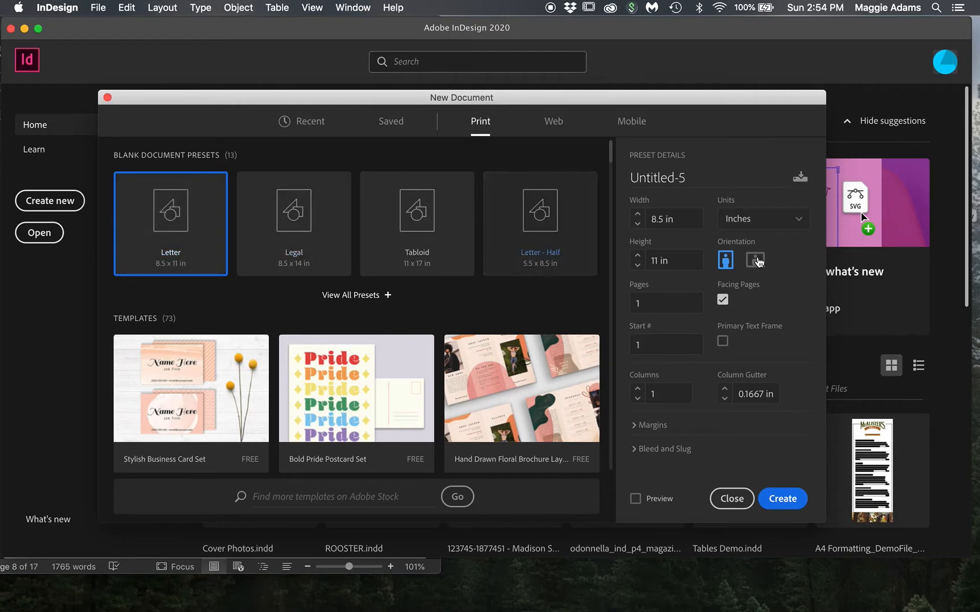
pyautogui.click(638, 305)
pyautogui.write('3')
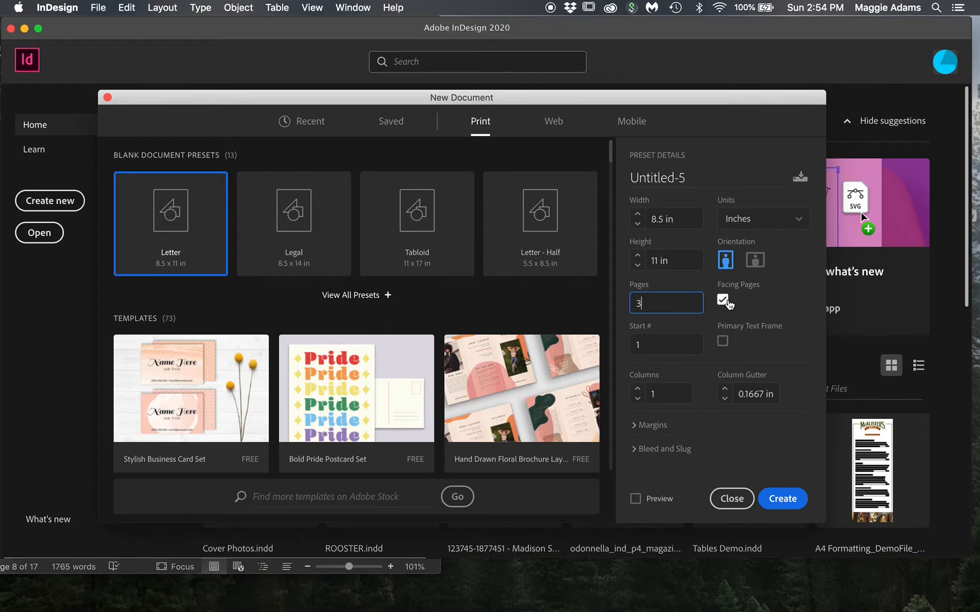
# Choose the Tabloid preset with 2 pages and turn off facing pages
pyautogui.click(412, 218)
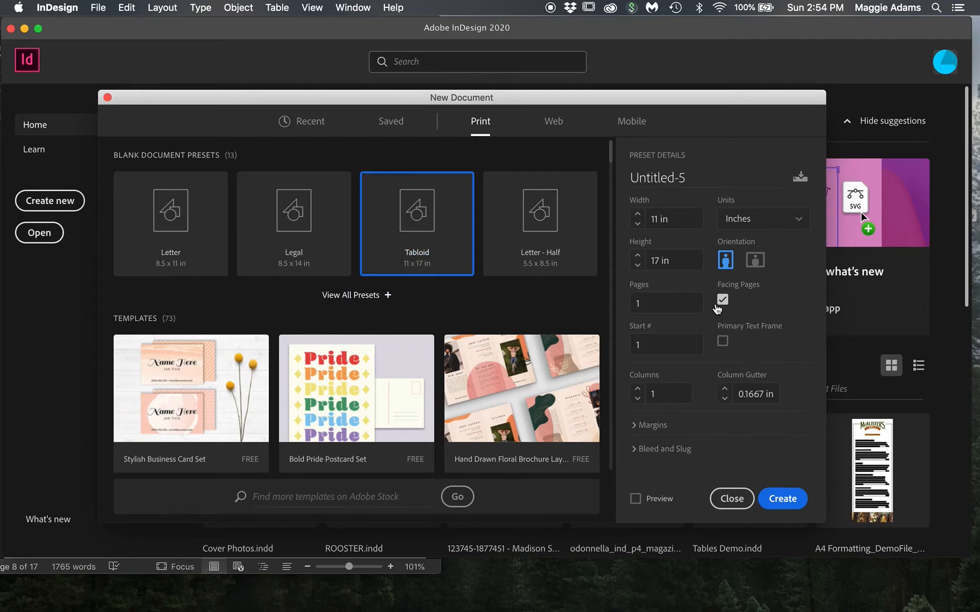
pyautogui.click(652, 307)
pyautogui.write('2')
pyautogui.click(722, 299)
# Expand the margin settings and step the linked margins down and back up to 0.5 in
pyautogui.click(635, 426)
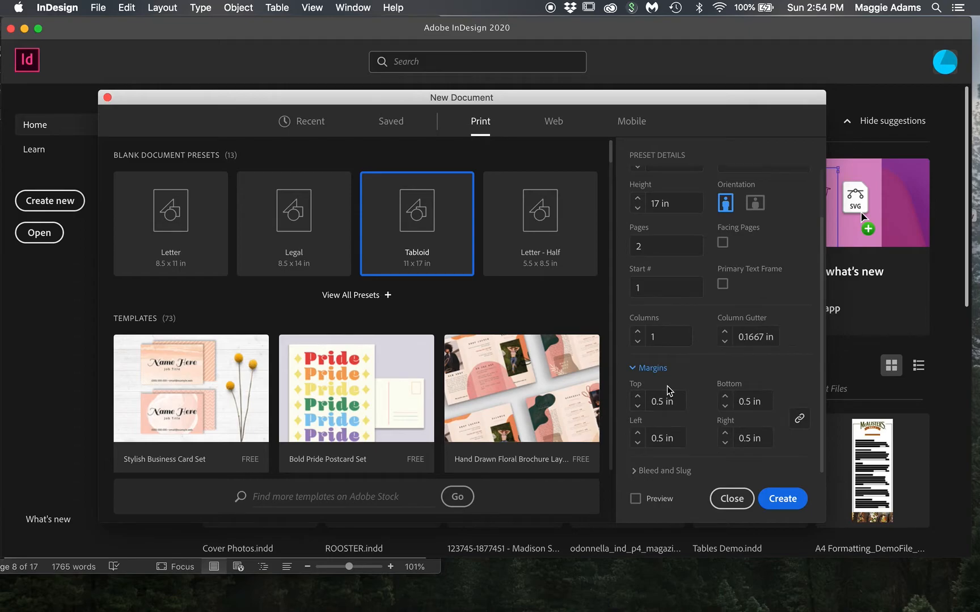
pyautogui.click(638, 407)
pyautogui.click(637, 395)
# Expand the bleed and slug settings and set the linked bleed to 0.25 in on all sides
pyautogui.click(634, 470)
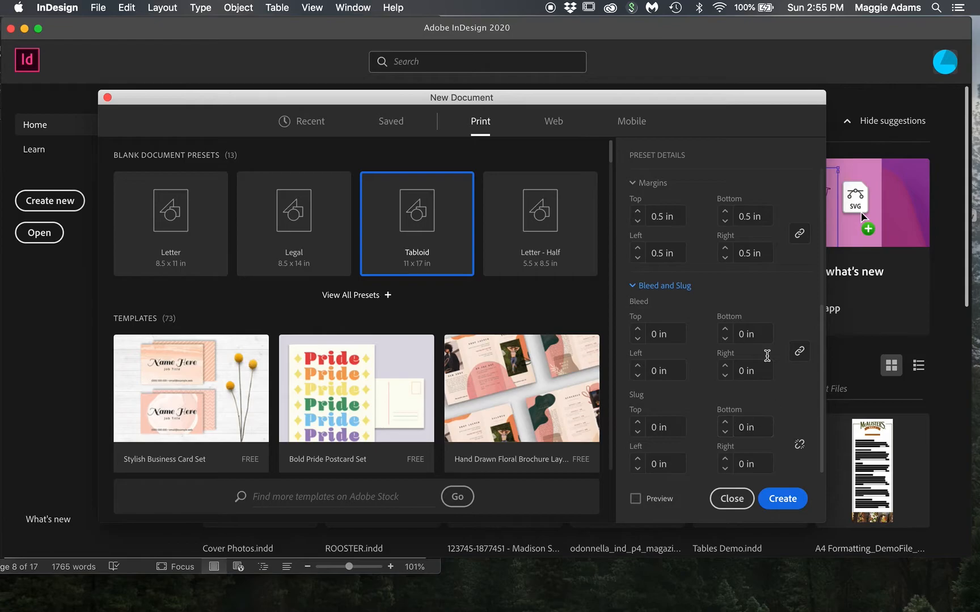
pyautogui.click(638, 328)
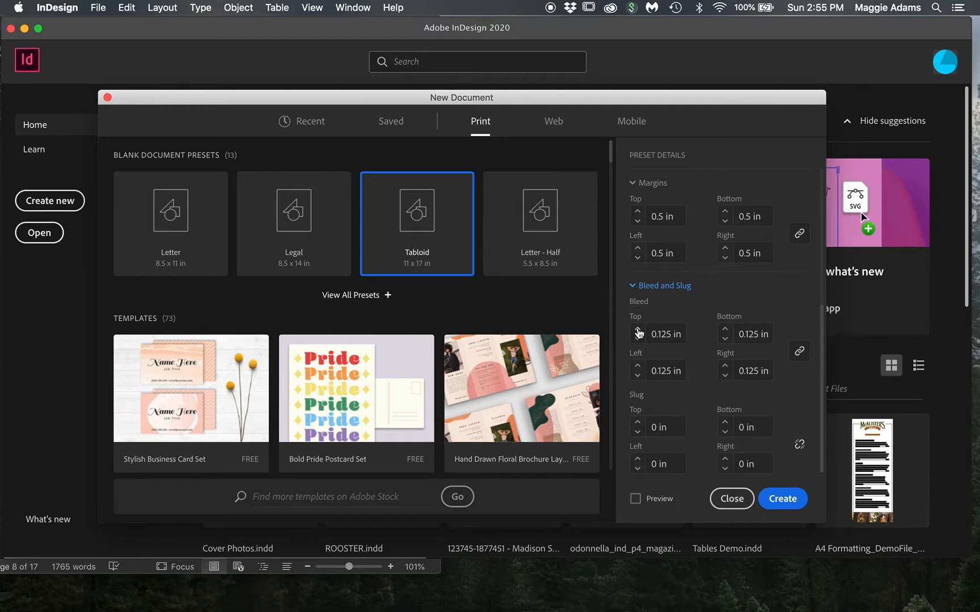
pyautogui.click(638, 330)
pyautogui.click(638, 338)
pyautogui.click(638, 329)
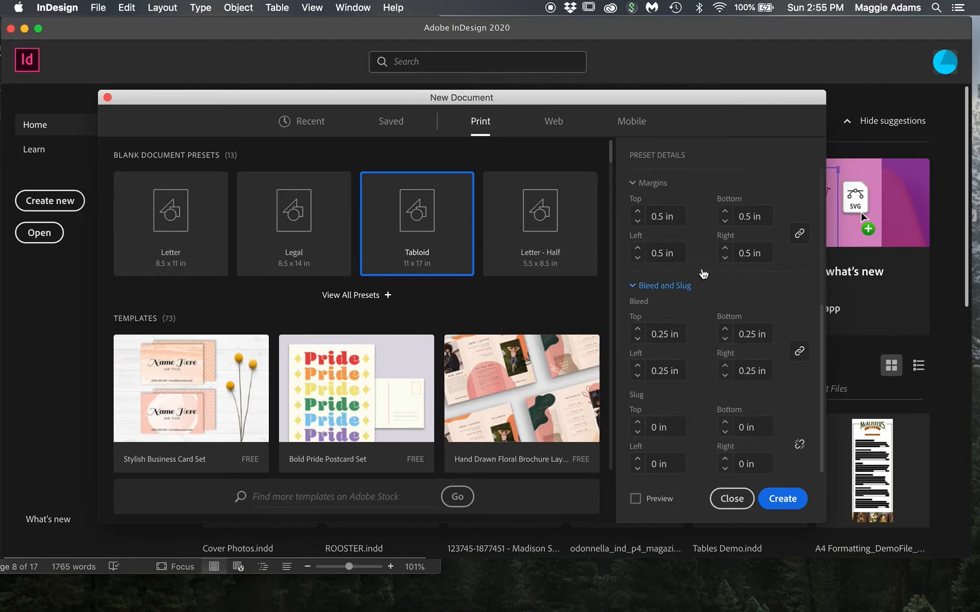
# Unlink the bleed values and set only the bottom bleed to 0.5 in
pyautogui.click(800, 356)
pyautogui.click(725, 329)
pyautogui.click(725, 329)
# Set the left slug to 3 in and create the document
pyautogui.write('3')
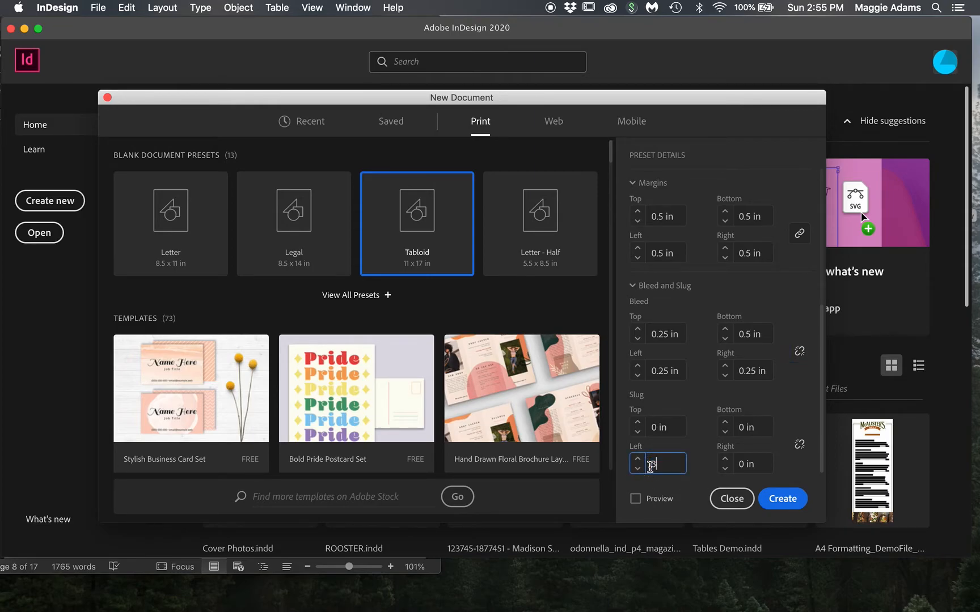
pyautogui.click(782, 499)
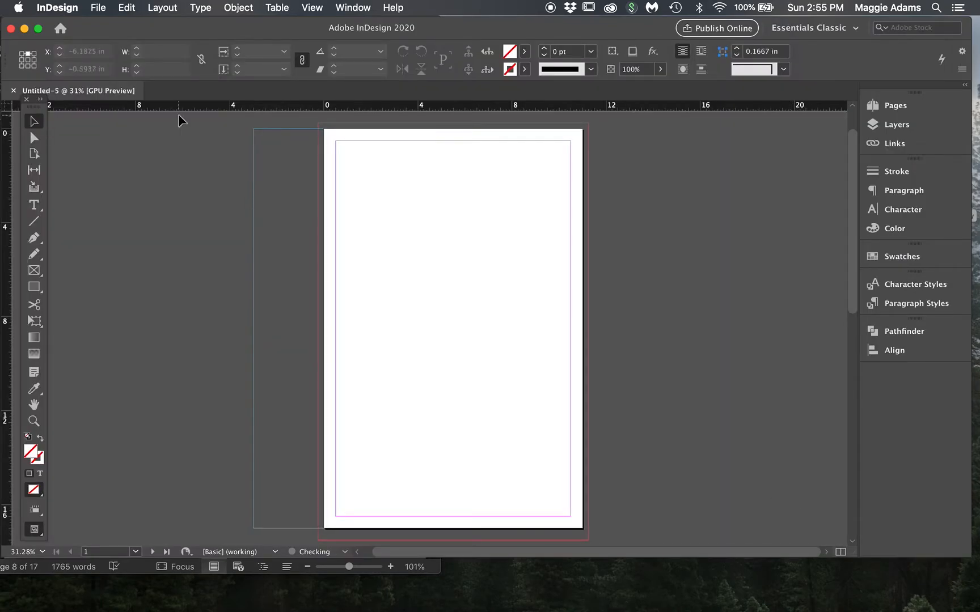
# Draw a tall, narrow text frame in the left slug area, enter "Note" and enlarge the text to 20 pt
pyautogui.click(34, 204)
pyautogui.moveTo(261, 181); pyautogui.dragTo(306, 358)
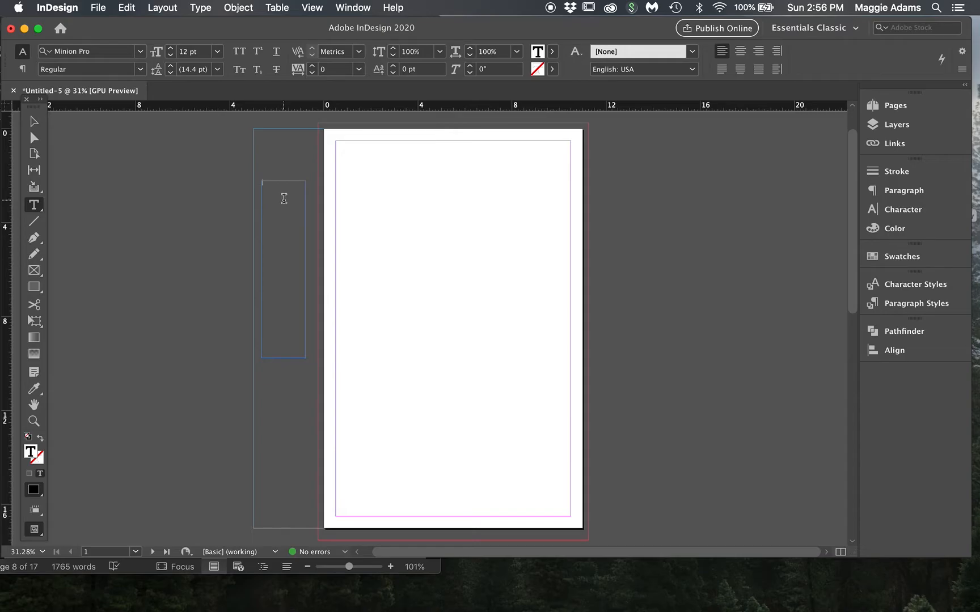
pyautogui.write('This')
pyautogui.press('super+a')
pyautogui.press('super+shift+period')
pyautogui.press('super+shift+period')
pyautogui.press('super+shift+period')
pyautogui.press('super+shift+period')
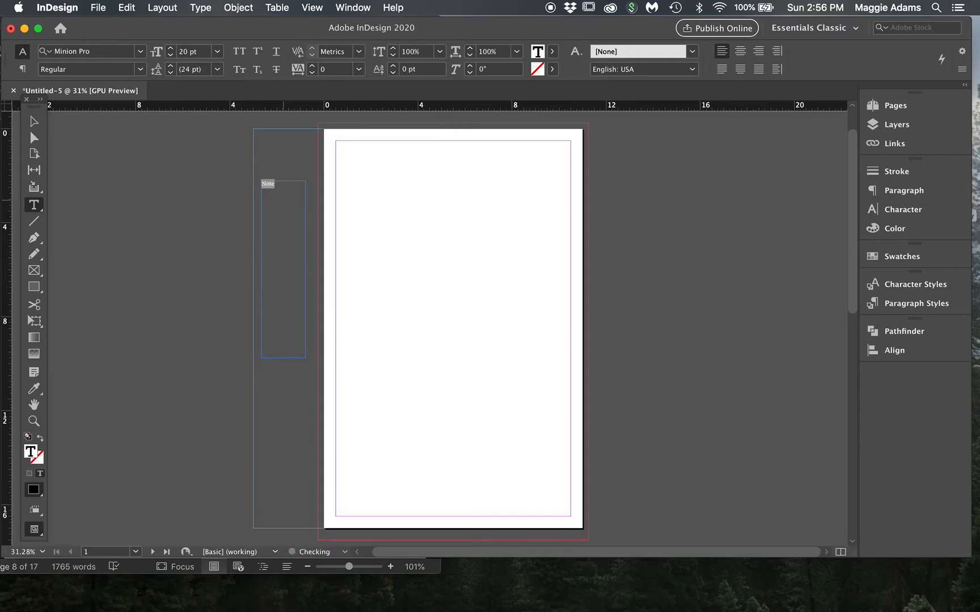
# Select the note's text frame in the slug area and delete it
pyautogui.click(33, 121)
pyautogui.click(133, 186)
pyautogui.click(302, 193)
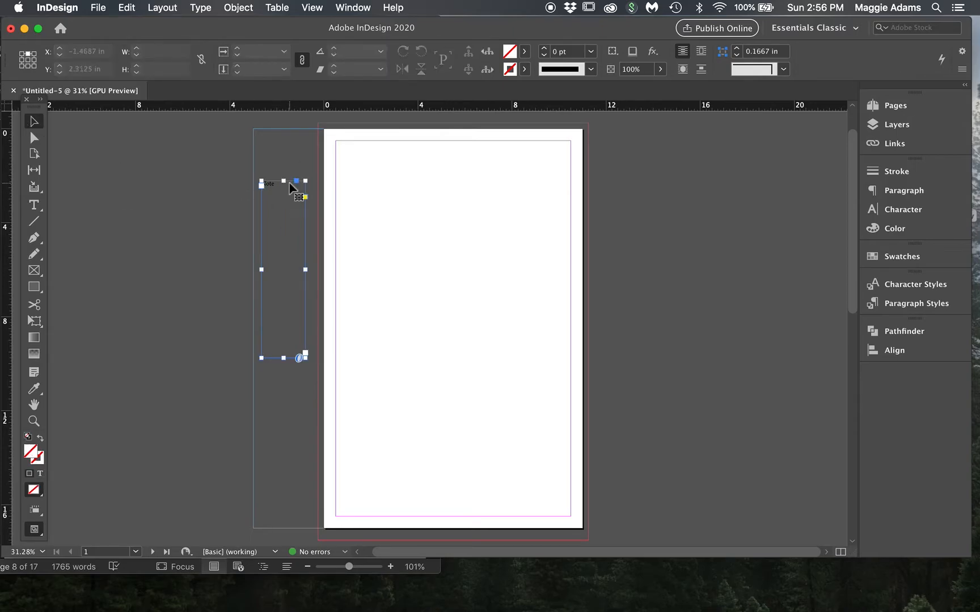
pyautogui.press('Delete')
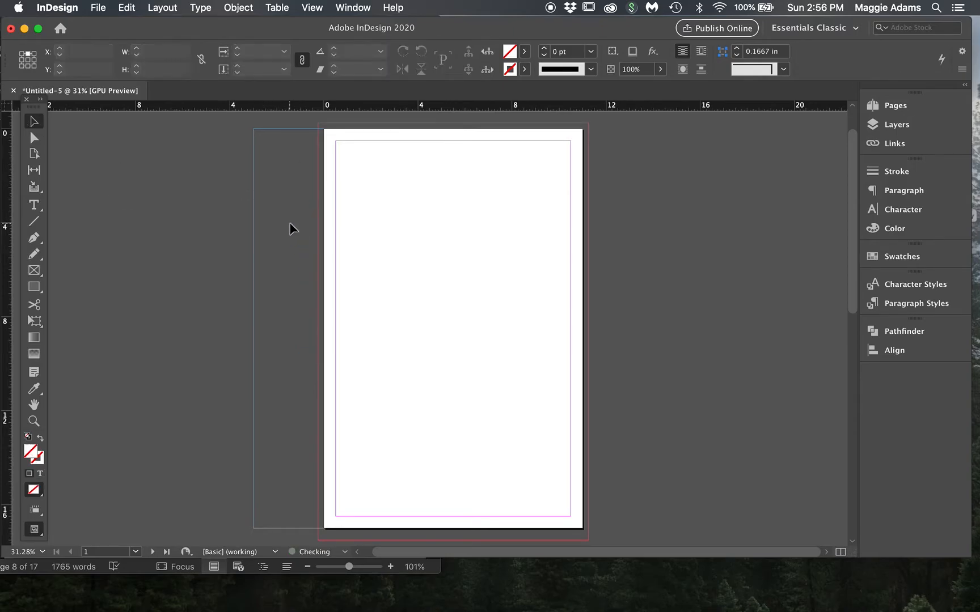
# Remove the left slug from the document in the document setup
pyautogui.click(128, 7)
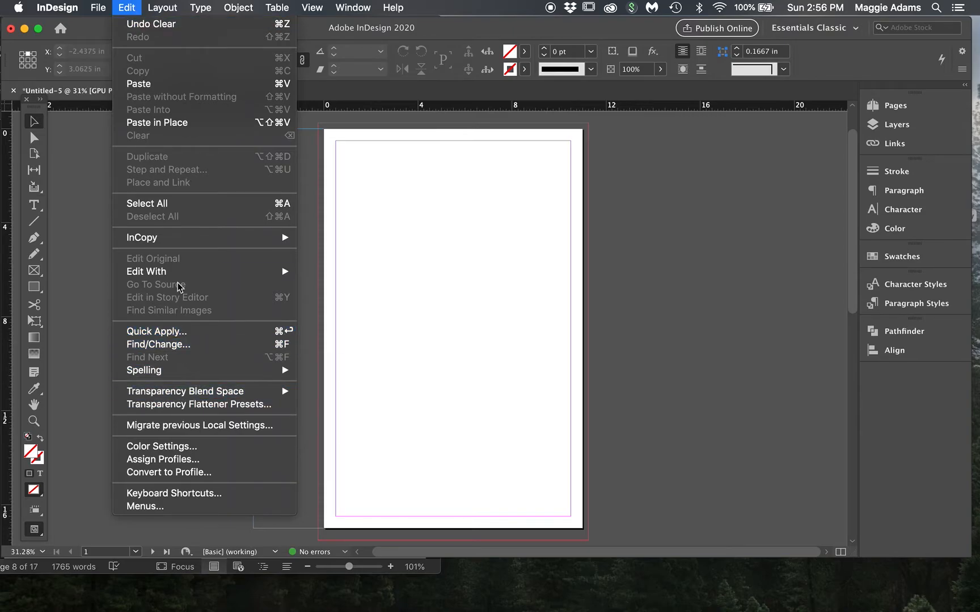
pyautogui.moveTo(99, 8)
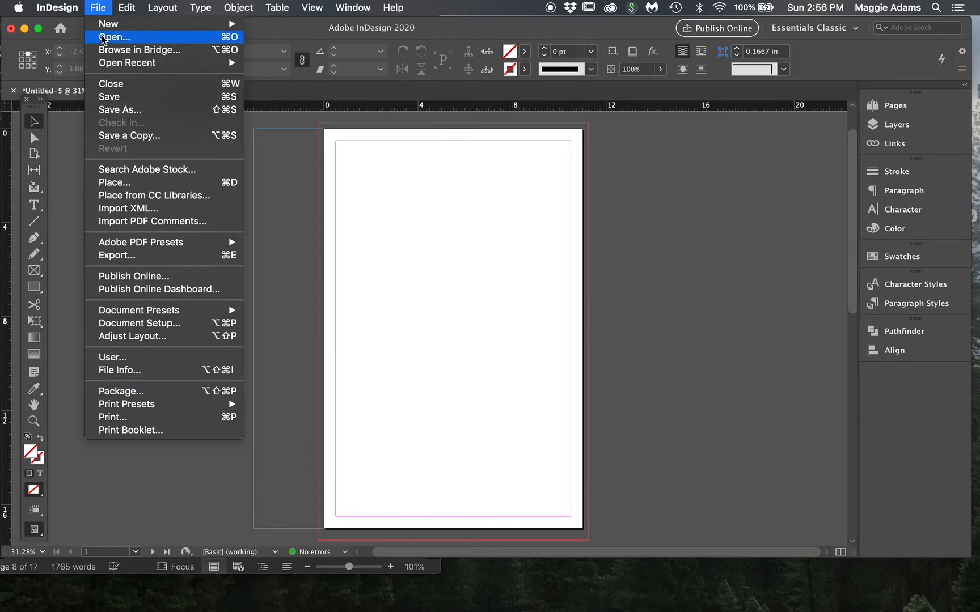
pyautogui.click(131, 324)
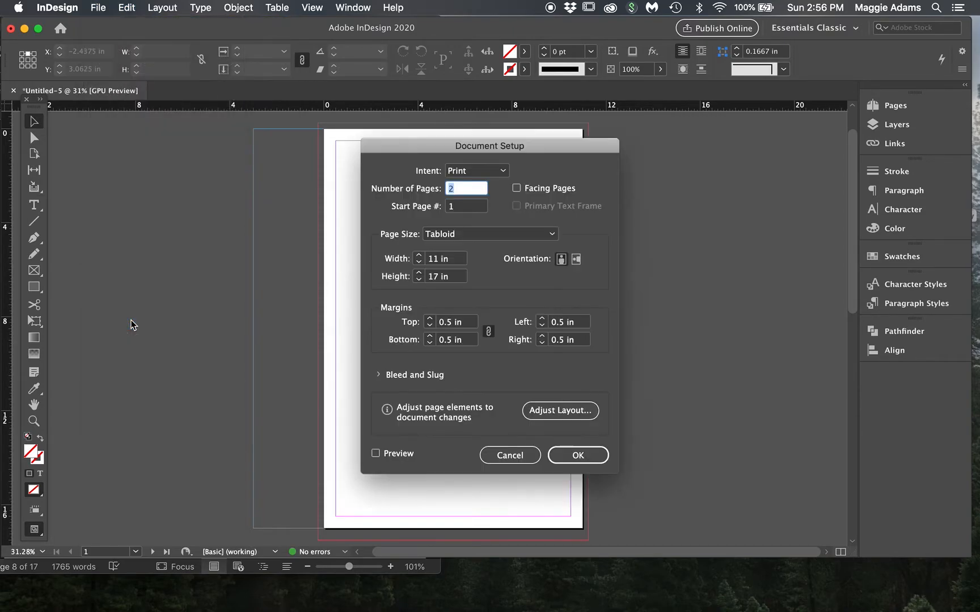
pyautogui.click(378, 375)
pyautogui.doubleClick(515, 428)
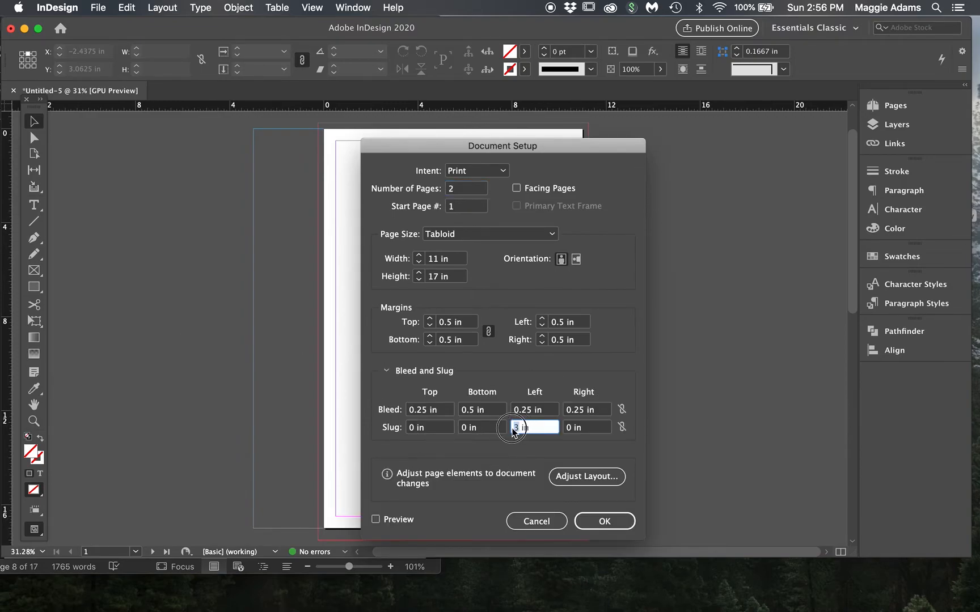
pyautogui.click(604, 520)
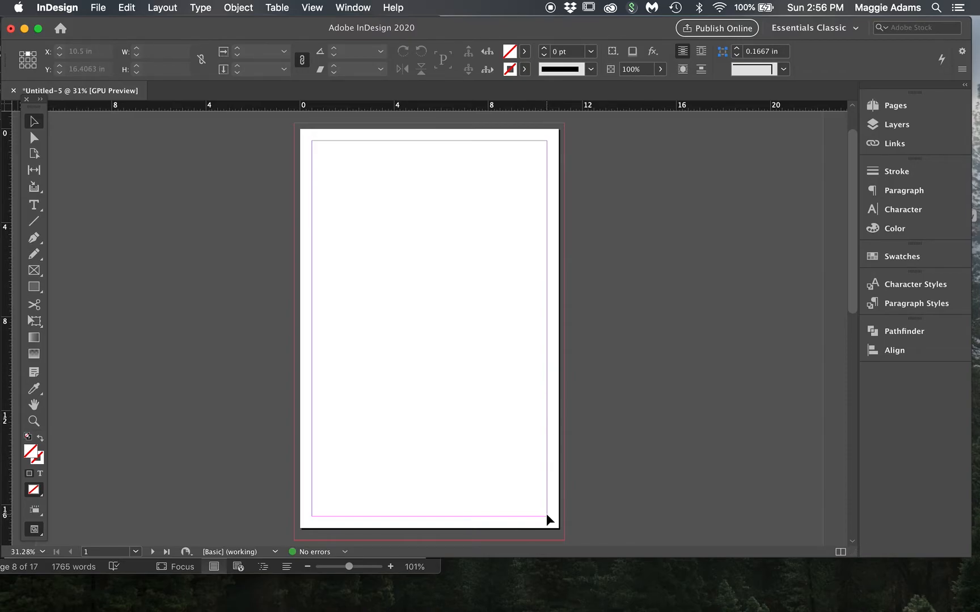
# Set all four page margins to 0.6875 in
pyautogui.click(161, 8)
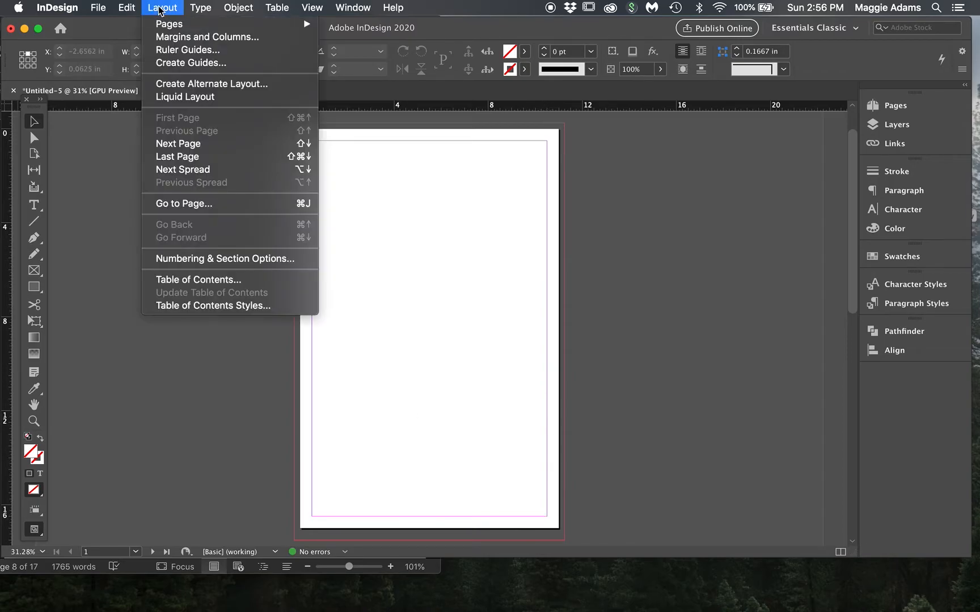
pyautogui.click(169, 37)
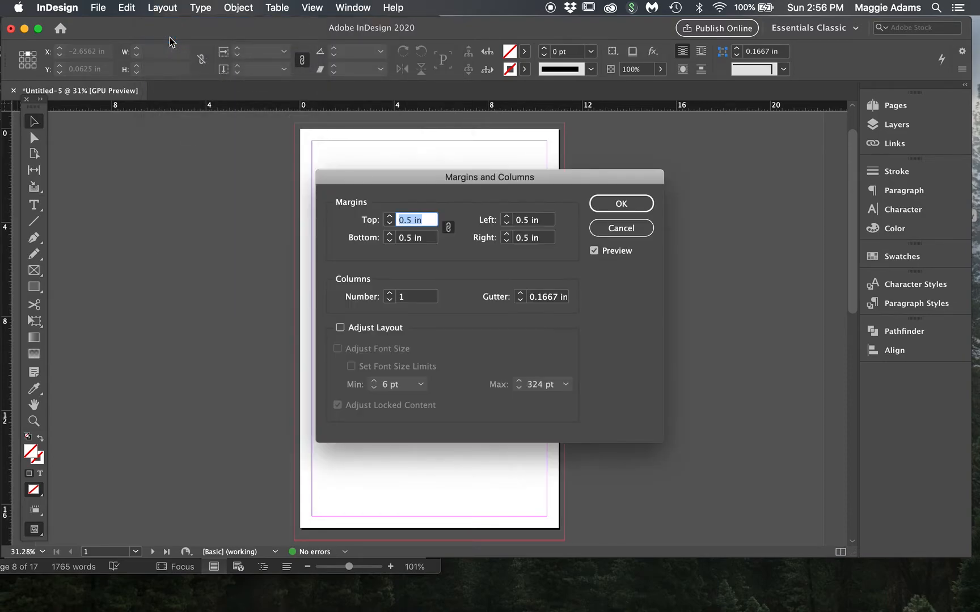
pyautogui.click(392, 219)
pyautogui.click(390, 217)
pyautogui.click(391, 217)
pyautogui.click(390, 217)
pyautogui.click(391, 217)
pyautogui.click(390, 217)
pyautogui.click(390, 225)
pyautogui.click(390, 226)
pyautogui.click(390, 225)
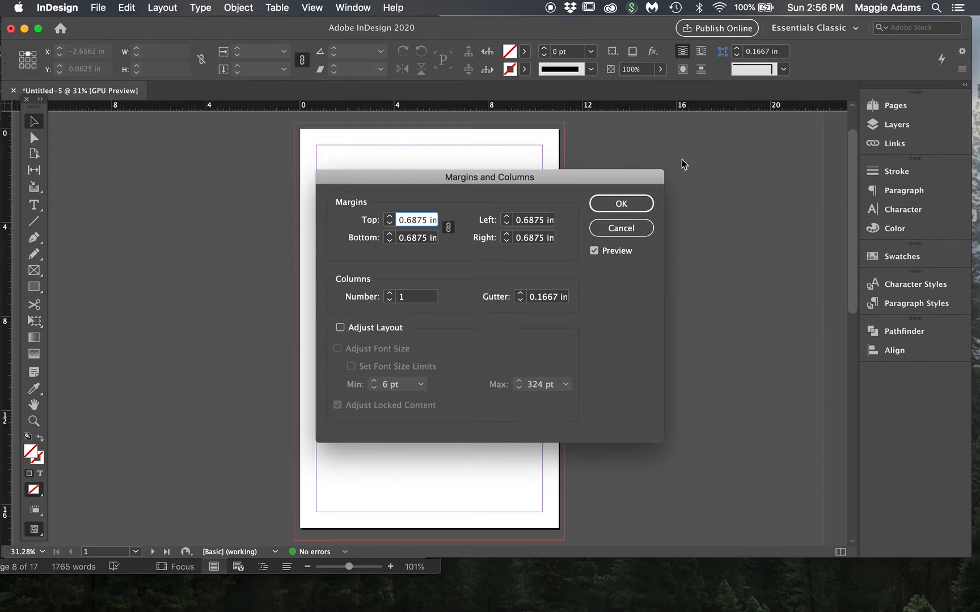
pyautogui.click(643, 208)
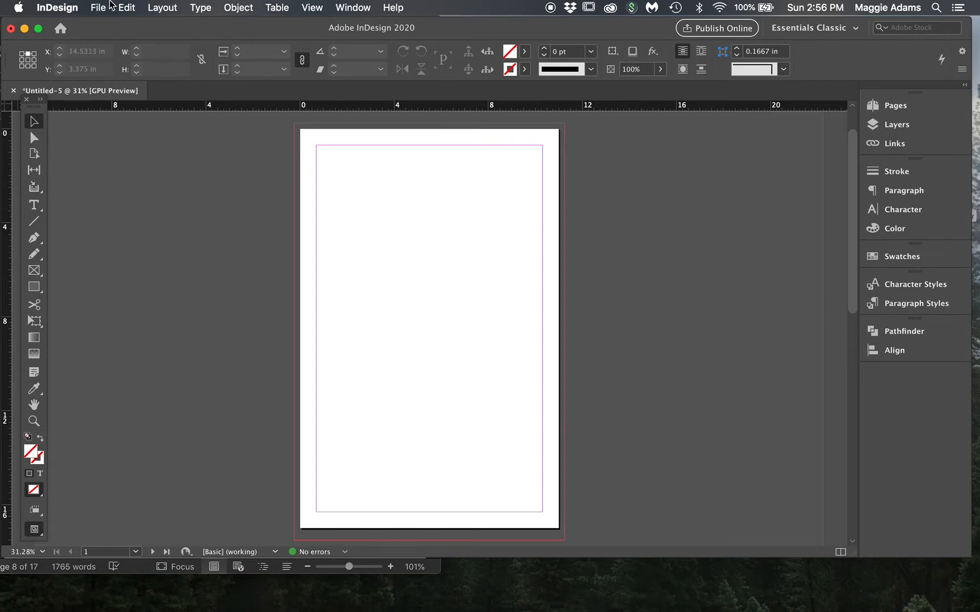
# Preview a two-column layout with a 0.1667 in gutter on the page and cancel the change
pyautogui.click(157, 11)
pyautogui.moveTo(159, 23)
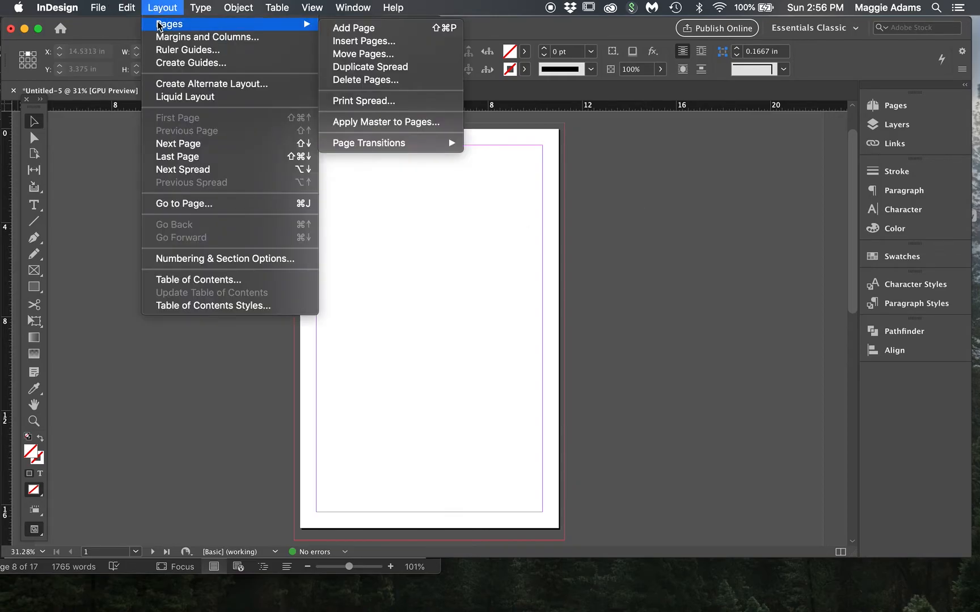
pyautogui.click(162, 36)
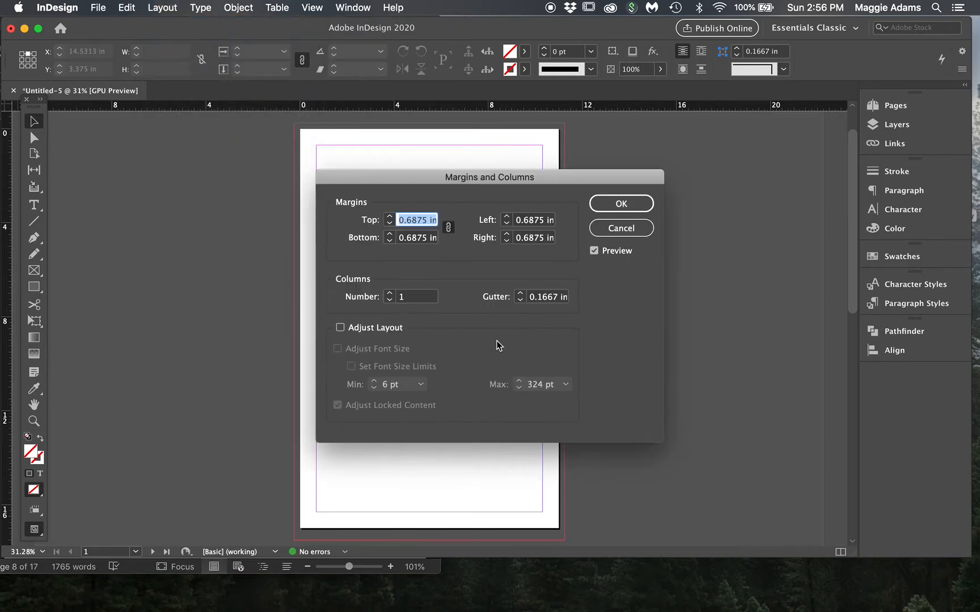
pyautogui.click(389, 293)
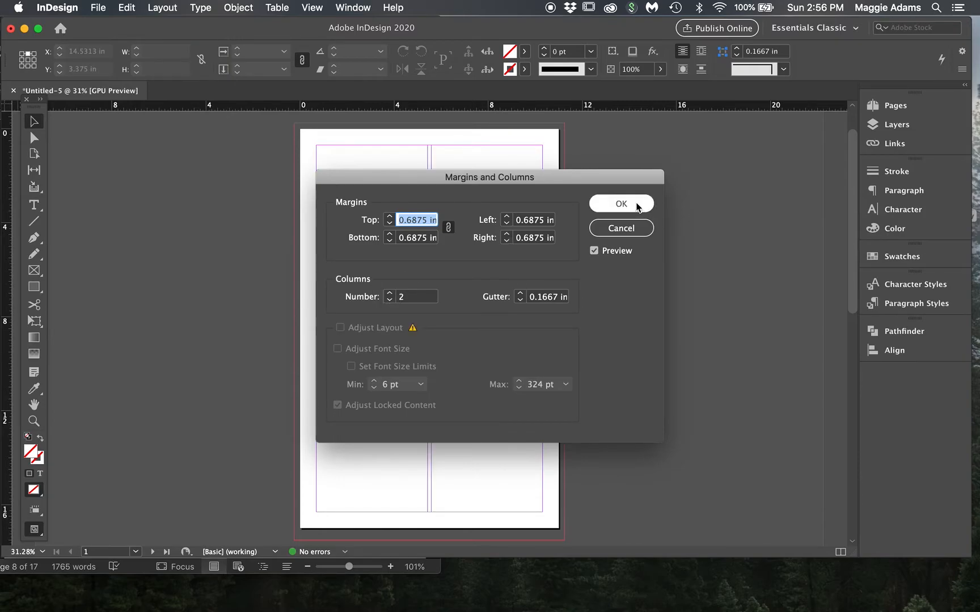
pyautogui.moveTo(626, 177); pyautogui.dragTo(794, 139)
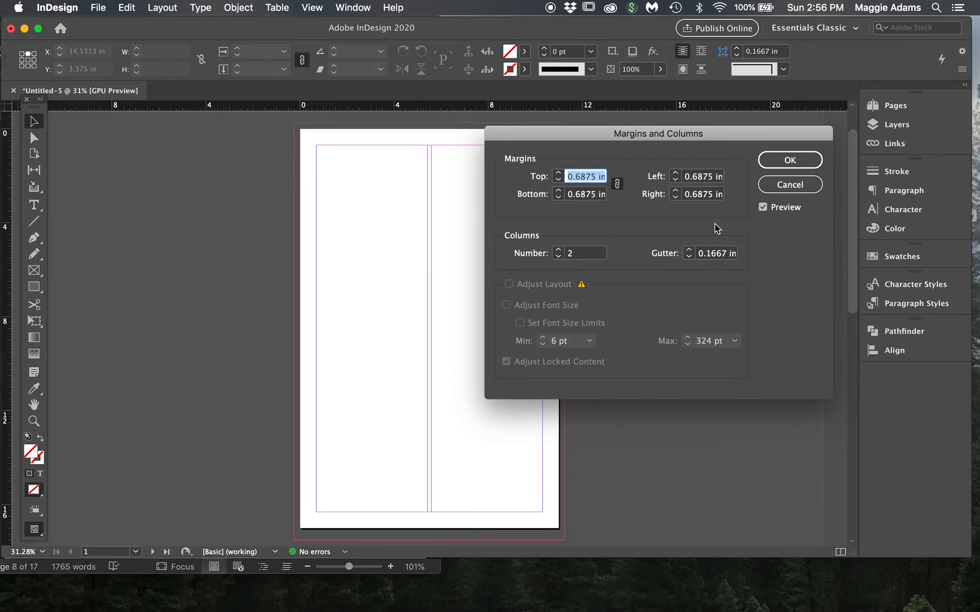
pyautogui.click(776, 187)
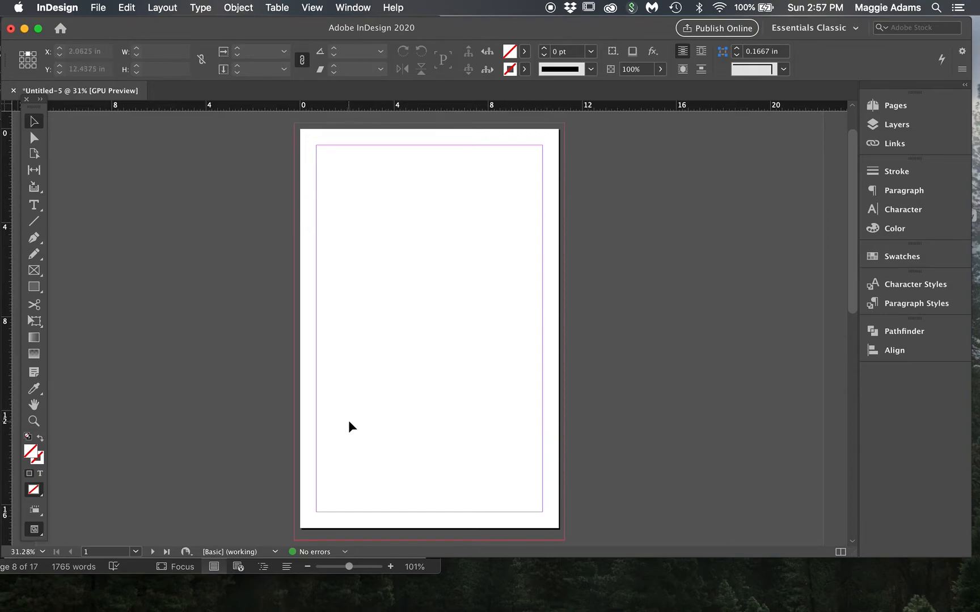
# Draw a rectangle about 11 by 3.94 in across the top of the page and fill it with cyan C=100 M=0 Y=0 K=0
pyautogui.click(34, 287)
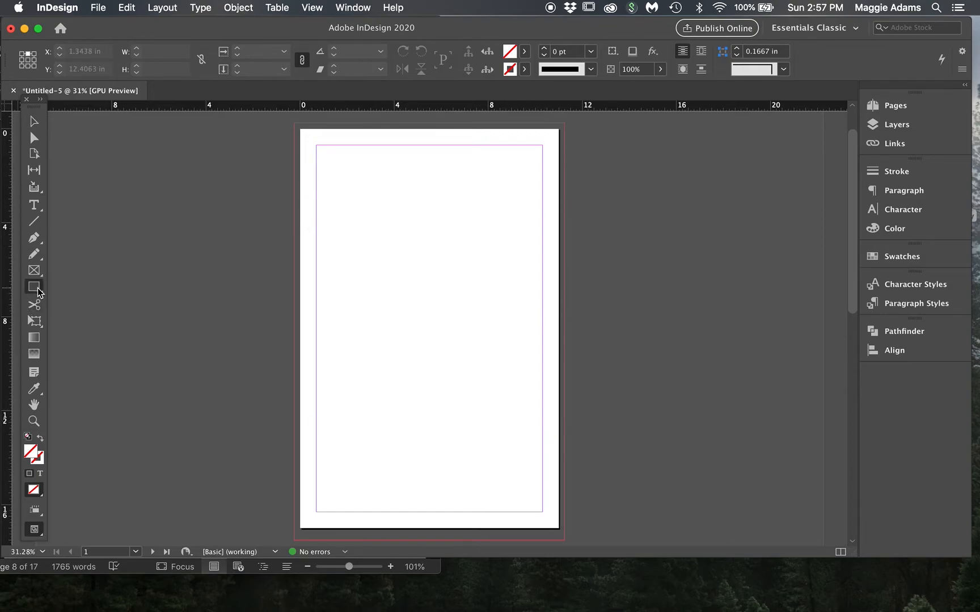
pyautogui.moveTo(299, 129); pyautogui.dragTo(561, 222)
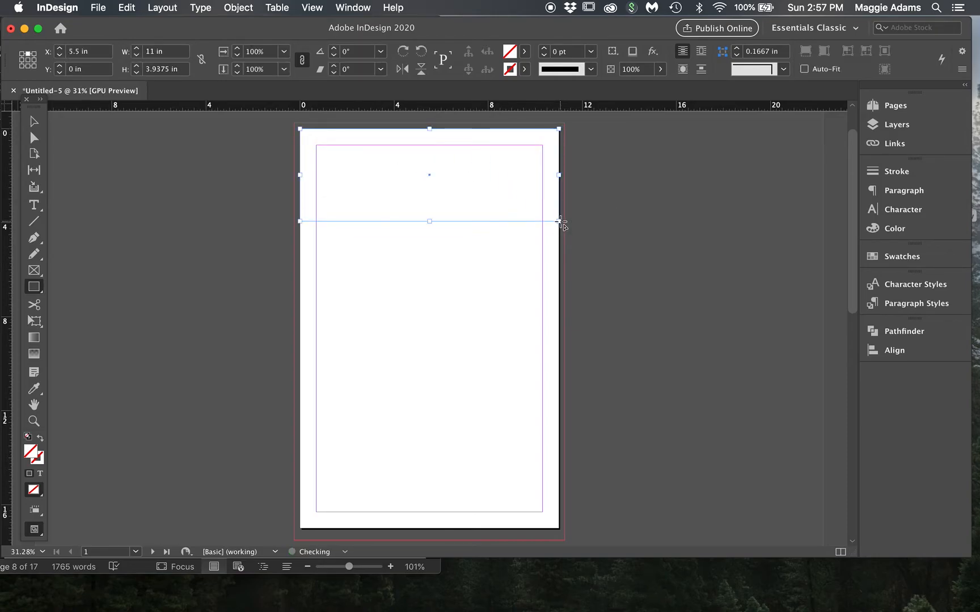
pyautogui.click(947, 256)
pyautogui.click(774, 354)
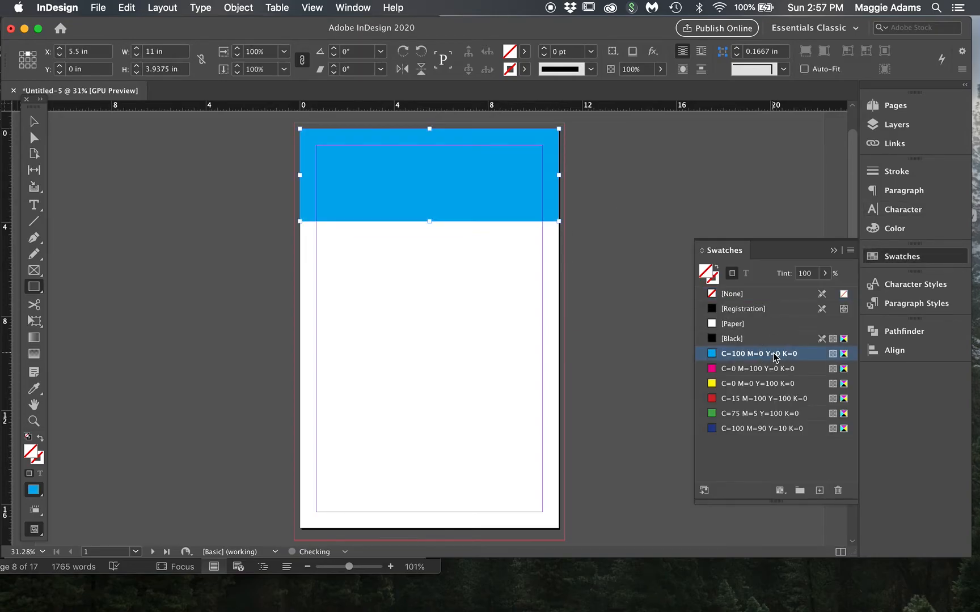
pyautogui.press('v')
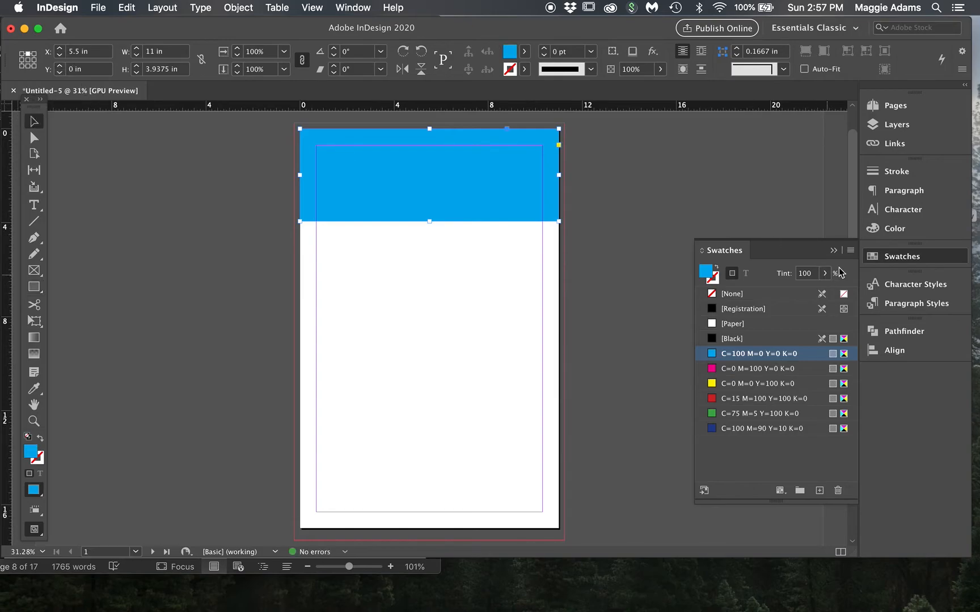
pyautogui.click(884, 260)
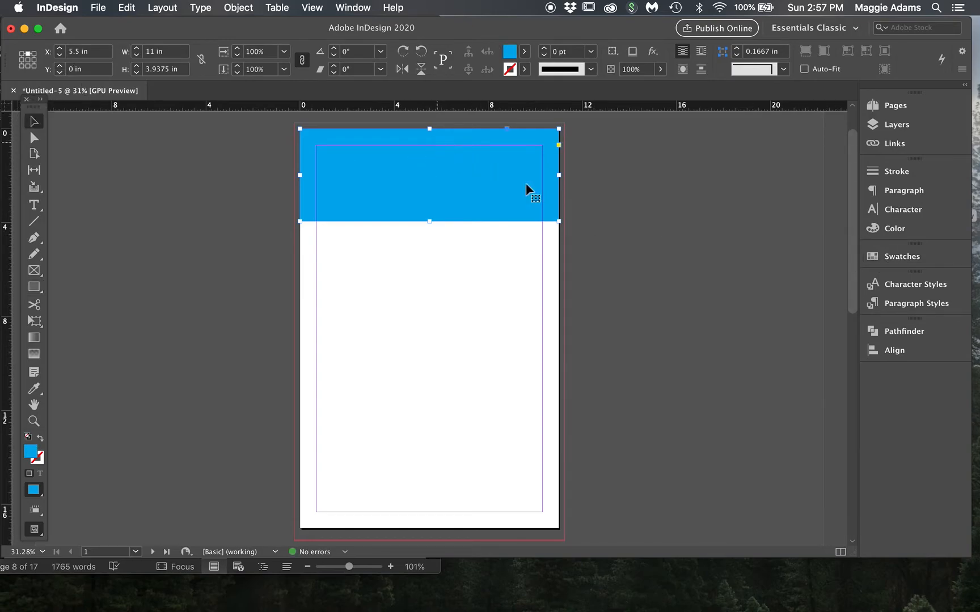
# Extend the blue rectangle's right, top and left edges to the bleed guides, and postpone the Microsoft update
pyautogui.moveTo(559, 175); pyautogui.dragTo(564, 176)
pyautogui.moveTo(429, 129); pyautogui.dragTo(430, 123)
pyautogui.moveTo(301, 173); pyautogui.dragTo(294, 174)
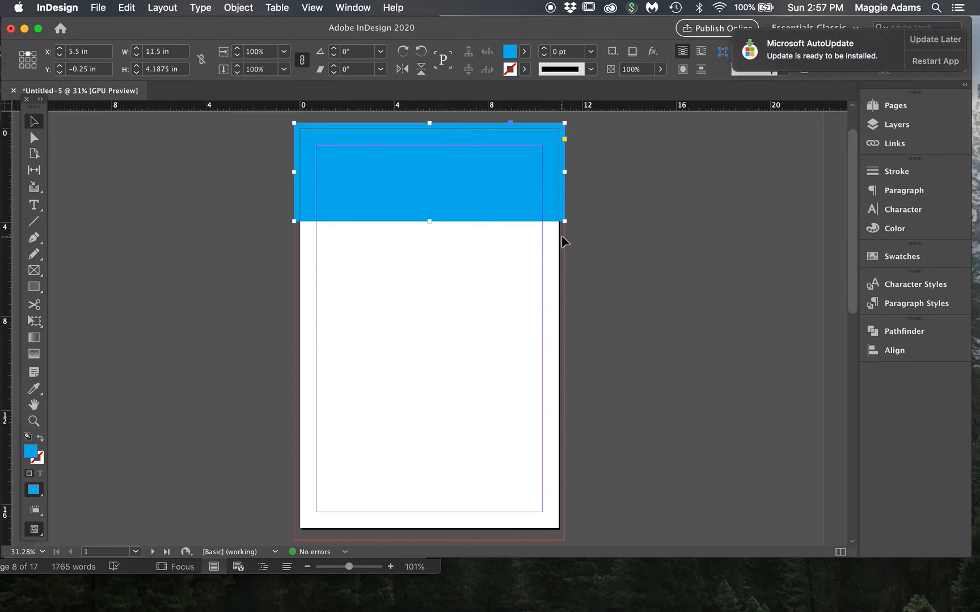
pyautogui.click(935, 40)
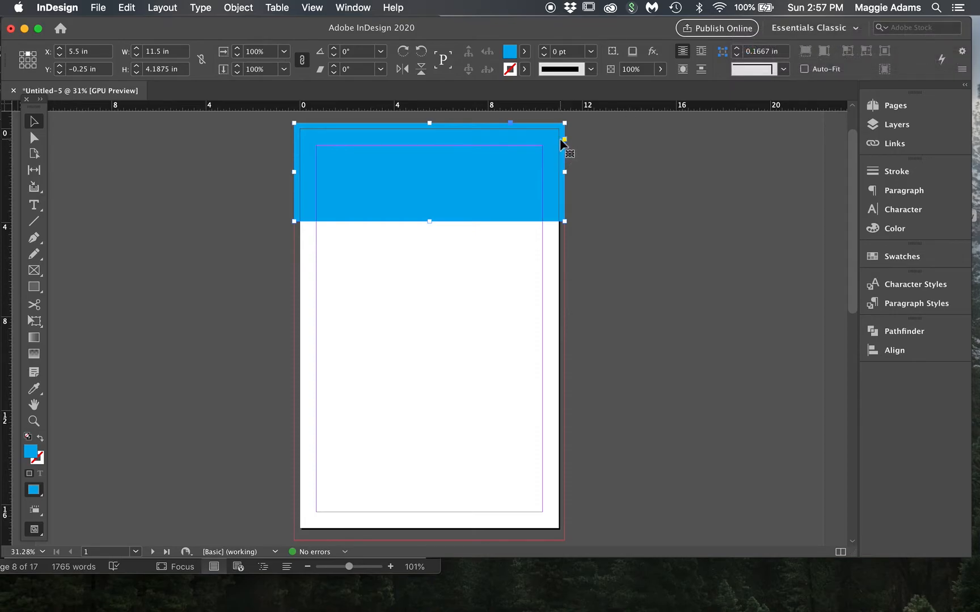
# Pull the blue rectangle's right edge back to the page edge and return it to the bleed guide
pyautogui.moveTo(564, 171); pyautogui.dragTo(559, 171)
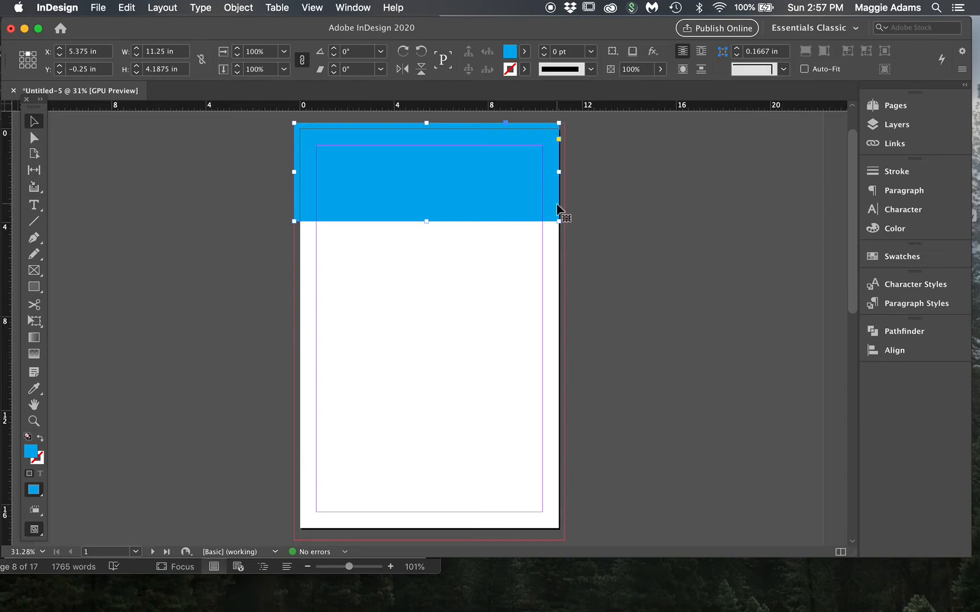
pyautogui.moveTo(559, 171); pyautogui.dragTo(564, 172)
pyautogui.click(624, 201)
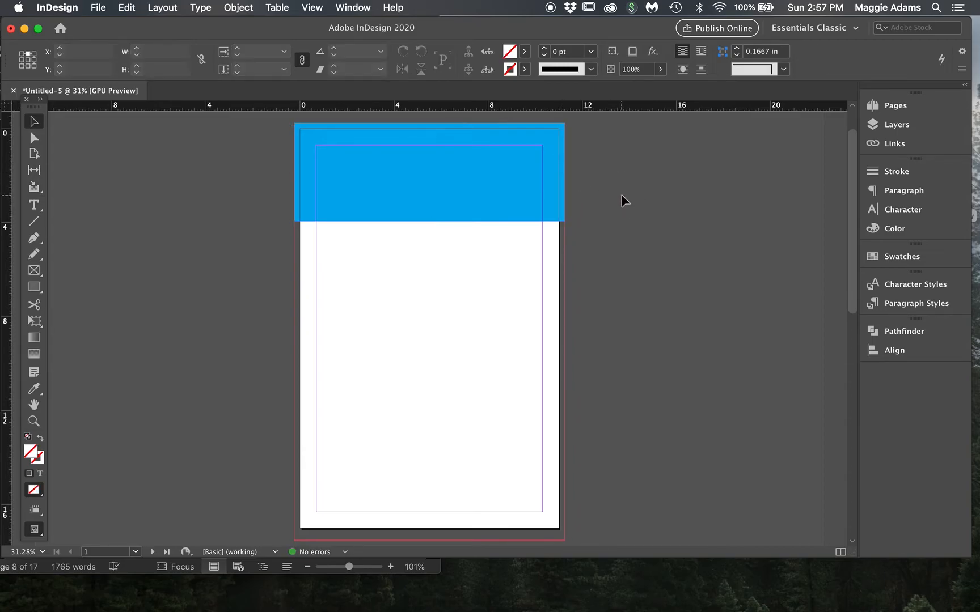
pyautogui.click(561, 165)
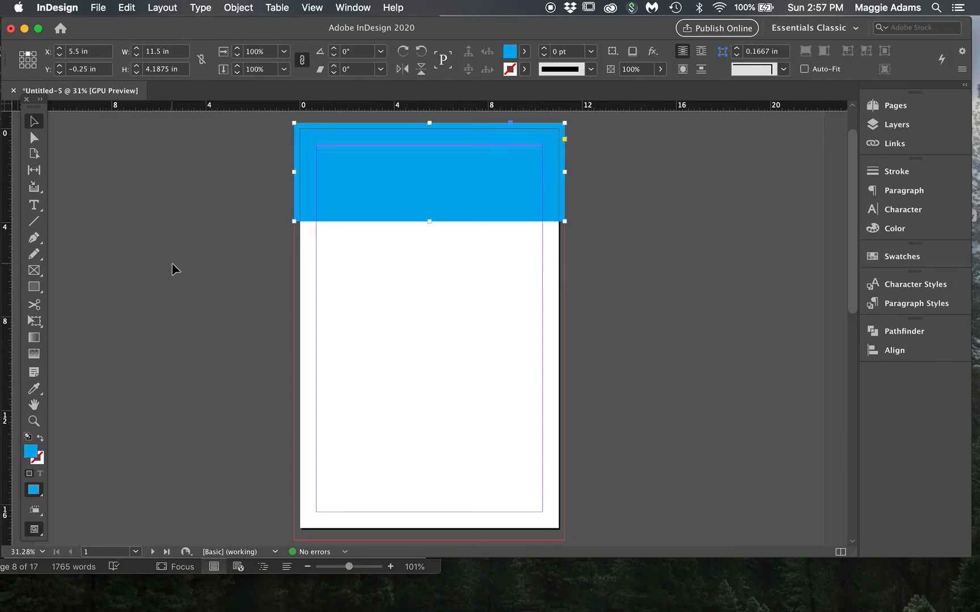
# Draw a text frame about 9.63 by 5.44 in between the side margins below the blue rectangle and enter "HELLO"
pyautogui.click(34, 205)
pyautogui.moveTo(316, 293); pyautogui.dragTo(542, 419)
pyautogui.click(34, 120)
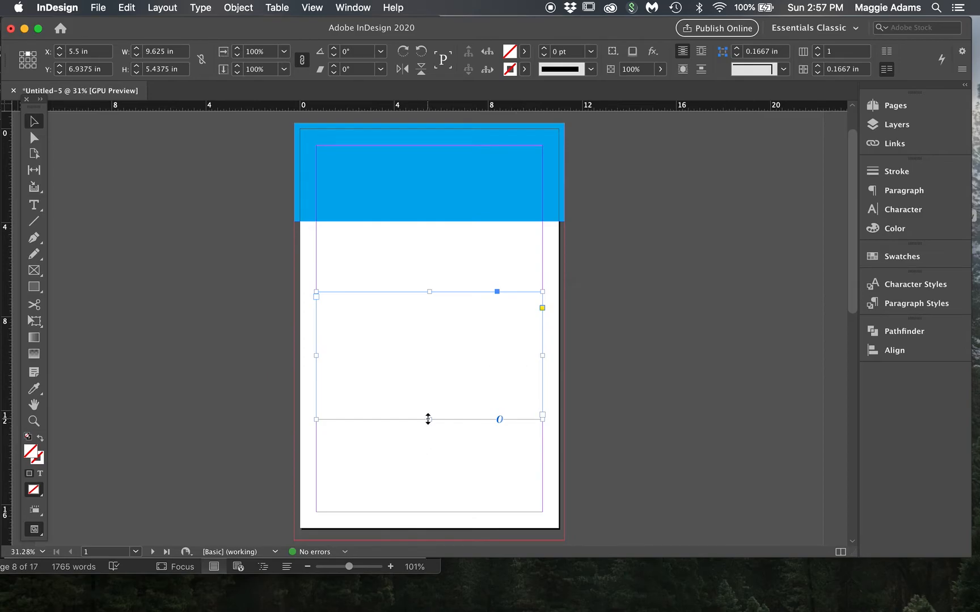
pyautogui.doubleClick(420, 377)
pyautogui.write('Thi')
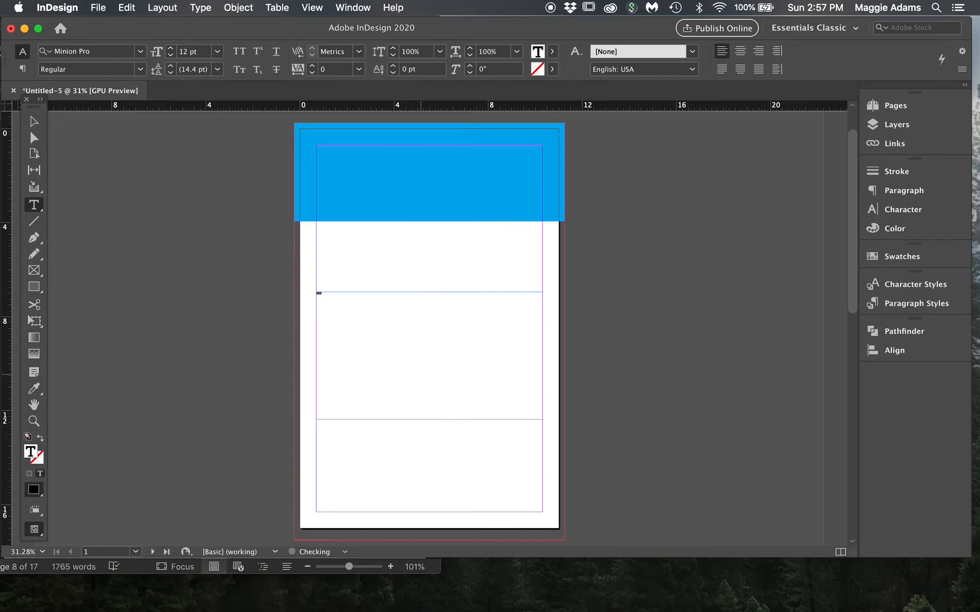
# Enlarge the whole HELLO text to 120 pt
pyautogui.press('super+a')
pyautogui.press('super+shift+period')
pyautogui.press('super+shift+period')
pyautogui.press('super+shift+period')
pyautogui.press('super+shift+period')
pyautogui.press('super+shift+period')
pyautogui.press('super+shift+period')
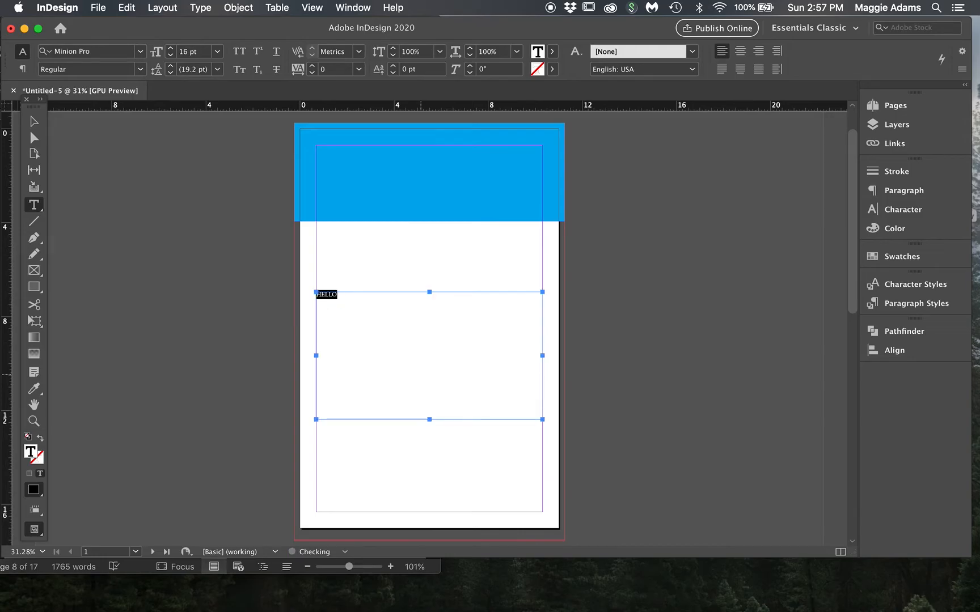
pyautogui.press('super+shift+period')
pyautogui.press('super+shift+period')
pyautogui.press('super+shift+period')
pyautogui.press('super+shift+period')
pyautogui.press('super+shift+period')
pyautogui.press('super+shift+period')
pyautogui.press('super+shift+period')
pyautogui.press('super+shift+period')
pyautogui.press('super+shift+period')
pyautogui.press('super+shift+period')
pyautogui.press('super+shift+period')
pyautogui.press('super+shift+period')
pyautogui.press('super+shift+period')
pyautogui.press('super+shift+period')
pyautogui.press('super+shift+period')
pyautogui.press('super+shift+period')
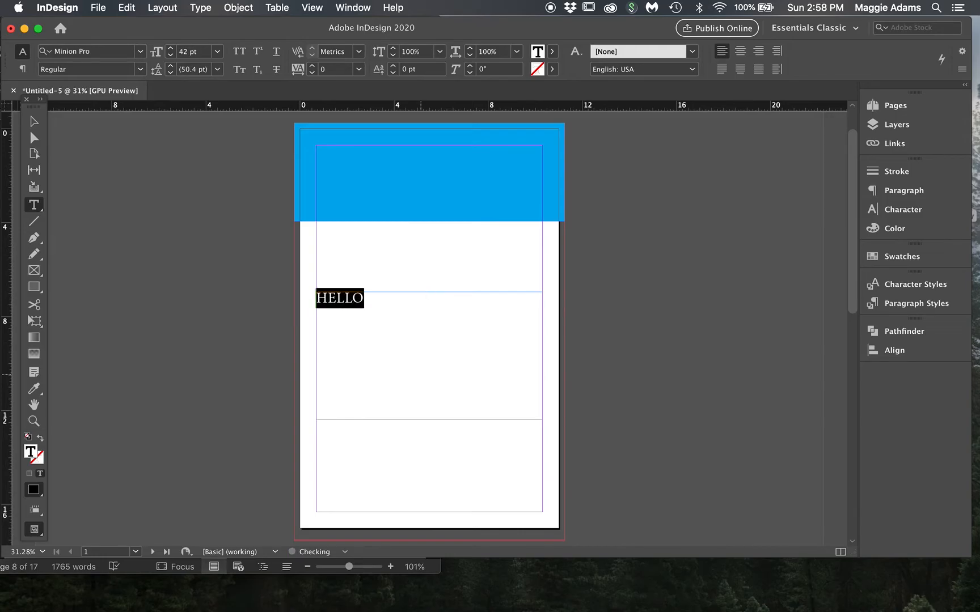
pyautogui.press('super+shift+period')
pyautogui.press('super+shift+period')
pyautogui.press('super+shift+period')
pyautogui.press('super+shift+period')
pyautogui.press('super+shift+period')
pyautogui.press('super+shift+period')
pyautogui.press('super+shift+period')
pyautogui.press('super+shift+period')
pyautogui.press('super+shift+period')
pyautogui.press('super+shift+period')
pyautogui.press('super+shift+period')
pyautogui.press('super+shift+period')
pyautogui.press('super+shift+period')
pyautogui.press('super+shift+period')
pyautogui.press('super+shift+period')
pyautogui.press('super+shift+period')
pyautogui.press('super+shift+period')
pyautogui.press('super+shift+period')
pyautogui.press('super+shift+period')
pyautogui.press('super+shift+period')
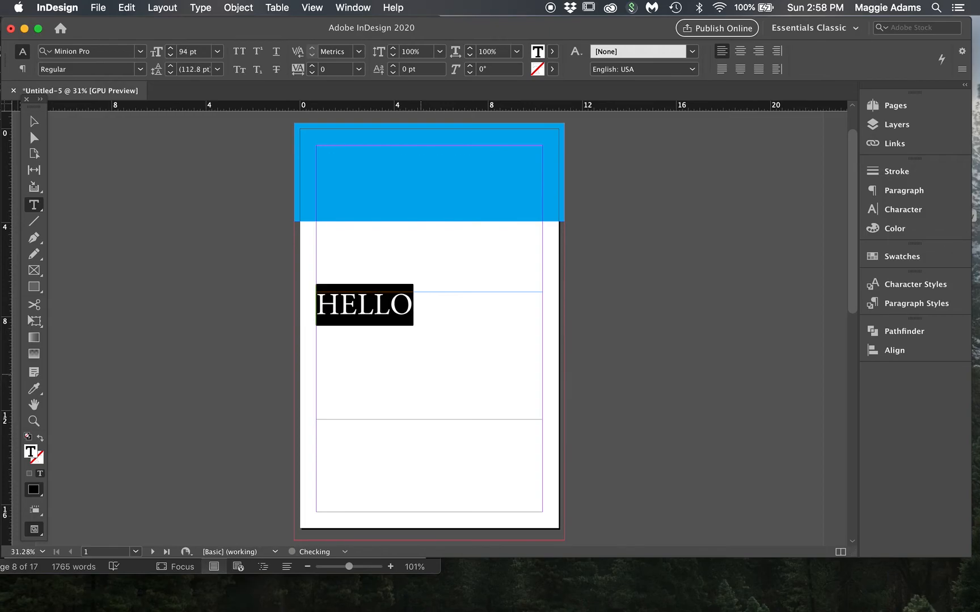
pyautogui.press('super+shift+period')
pyautogui.press('super+shift+period')
pyautogui.press('super+shift+period')
pyautogui.press('super+shift+period')
pyautogui.press('super+shift+period')
pyautogui.press('super+shift+period')
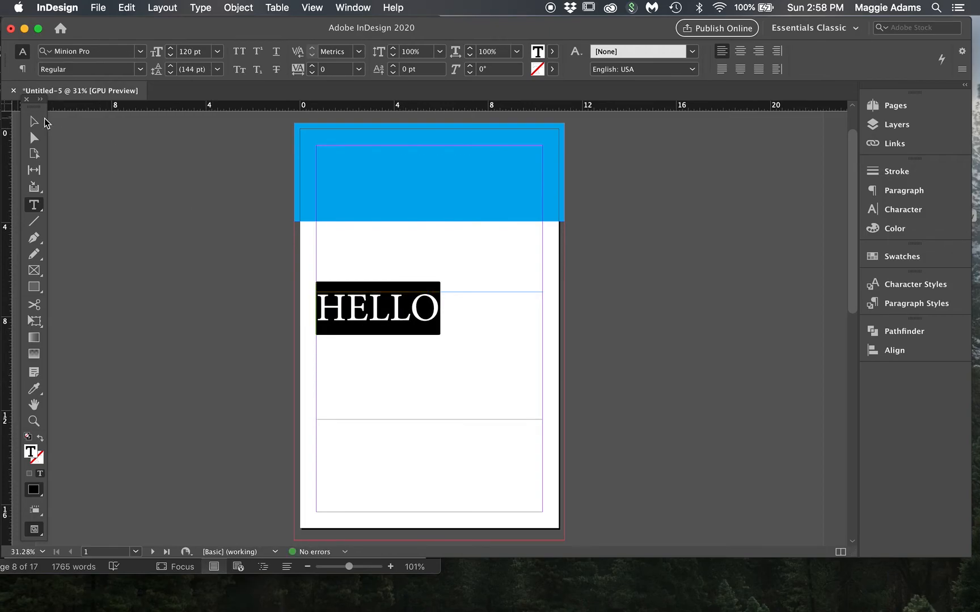
# Scale and rotate the HELLO text frame to about 12.13 by 3.82 in at 23.5°, and place it over the blue rectangle
pyautogui.click(34, 122)
pyautogui.moveTo(541, 418); pyautogui.dragTo(536, 286)
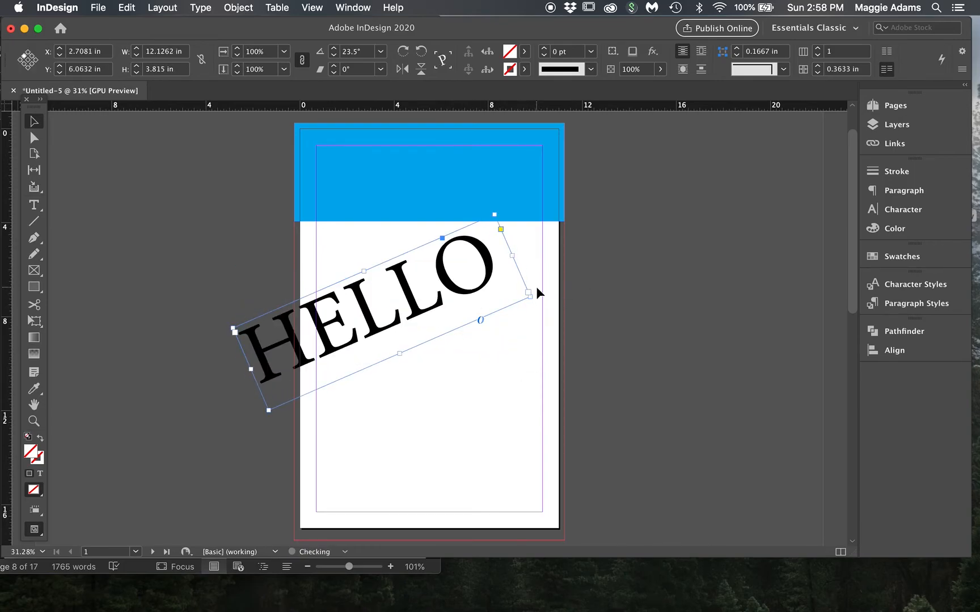
pyautogui.moveTo(416, 277); pyautogui.dragTo(460, 161)
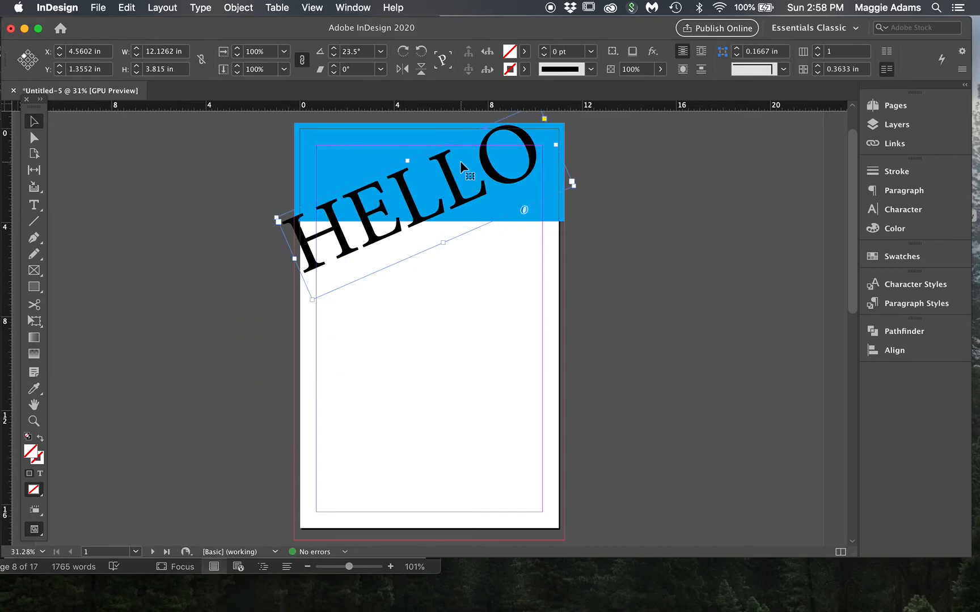
# Lower the HELLO text's opacity to 19% and shift it slightly upward across the blue rectangle
pyautogui.click(660, 69)
pyautogui.moveTo(660, 86); pyautogui.dragTo(601, 91)
pyautogui.moveTo(367, 245); pyautogui.dragTo(339, 260)
pyautogui.click(259, 273)
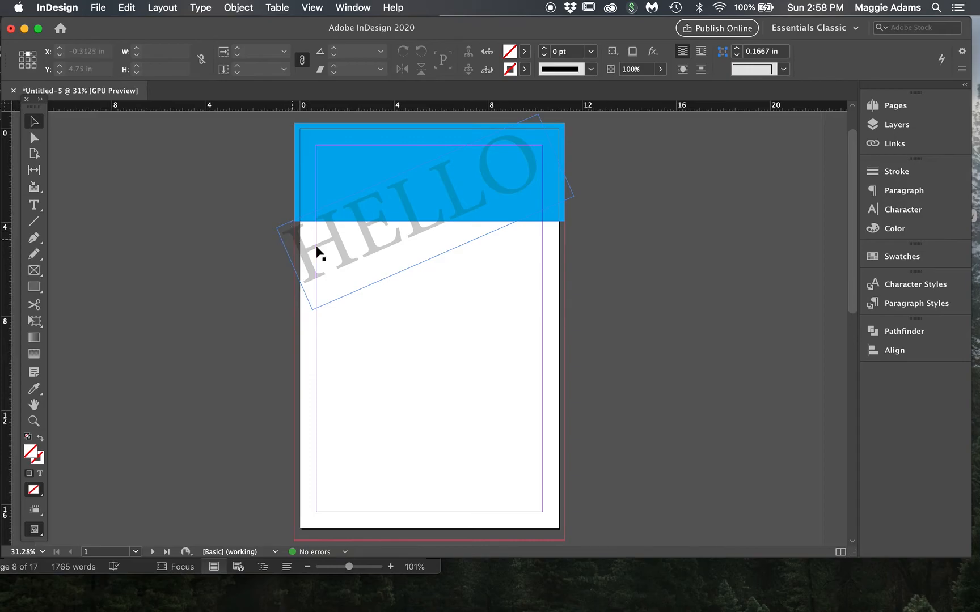
pyautogui.moveTo(366, 243); pyautogui.dragTo(367, 225)
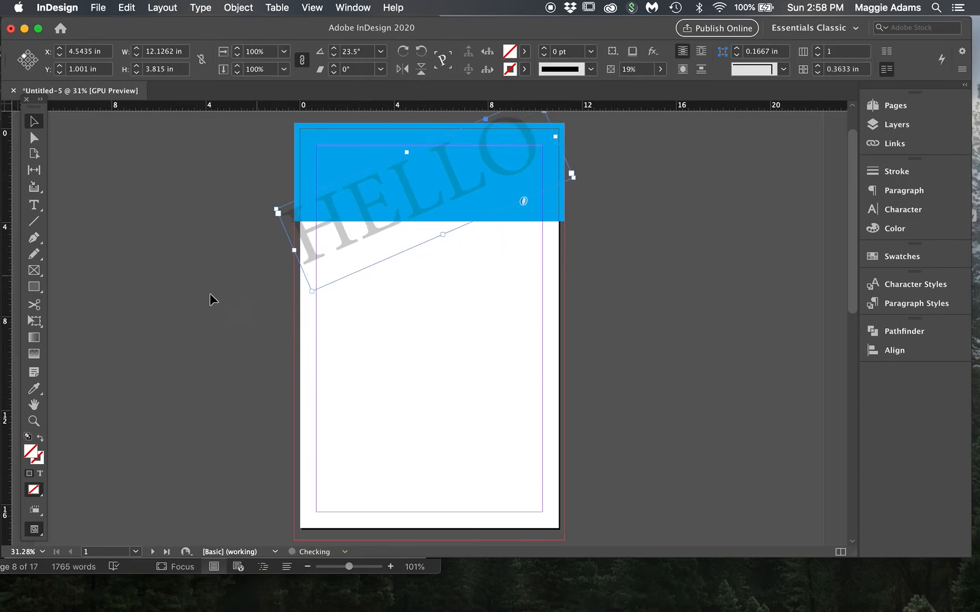
pyautogui.click(255, 282)
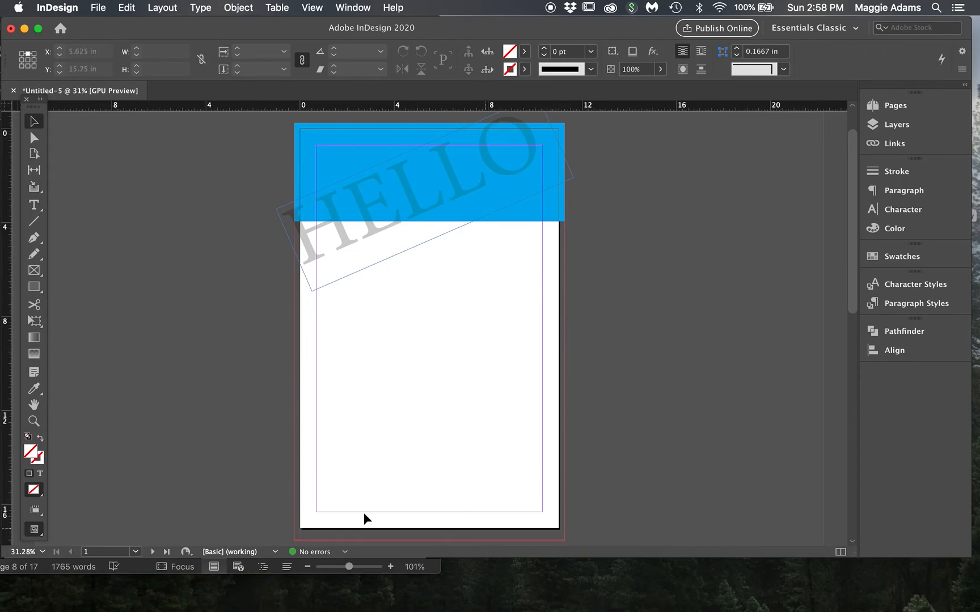
# Start saving the document to the Desktop, naming it with the author's surname and first initial followed by "_IND_DocumentSetup"
pyautogui.click(671, 294)
pyautogui.moveTo(510, 31)
pyautogui.mouseDown()
pyautogui.moveTo(523, 31)
pyautogui.moveTo(510, 30)
pyautogui.mouseUp()
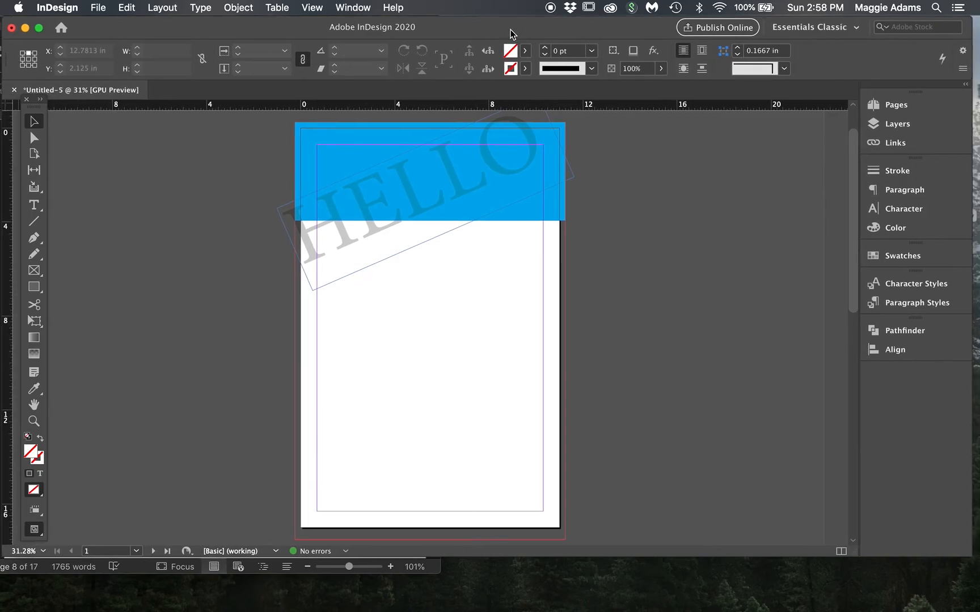
pyautogui.click(96, 8)
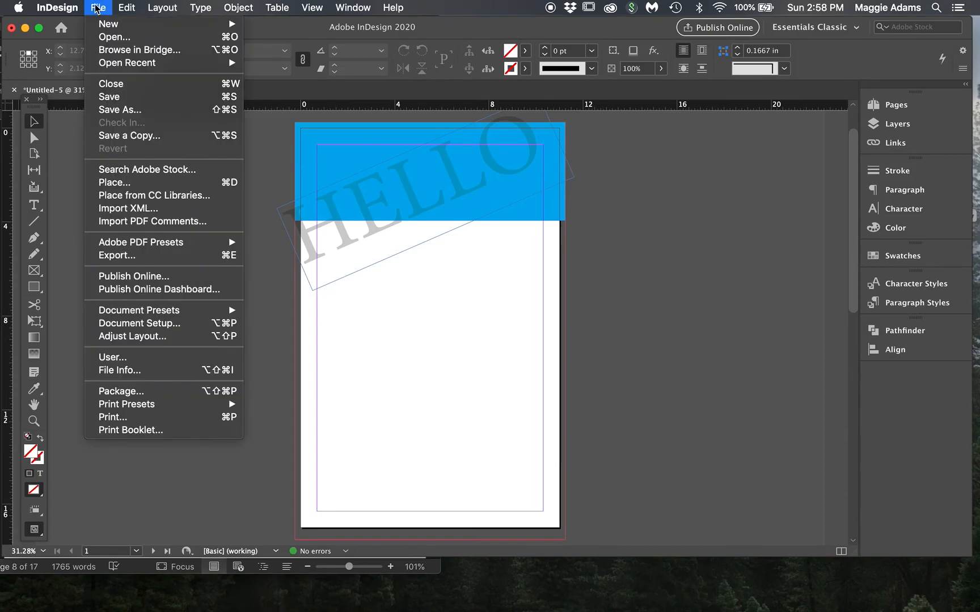
pyautogui.click(121, 96)
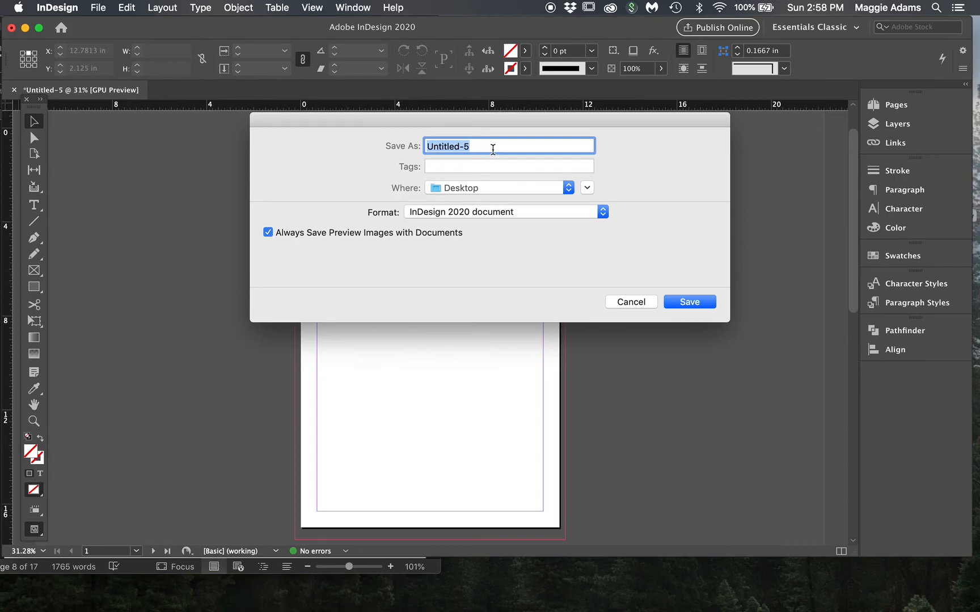
pyautogui.write('Ad')
pyautogui.write('M')
pyautogui.press('BackSpace')
pyautogui.write('IND_')
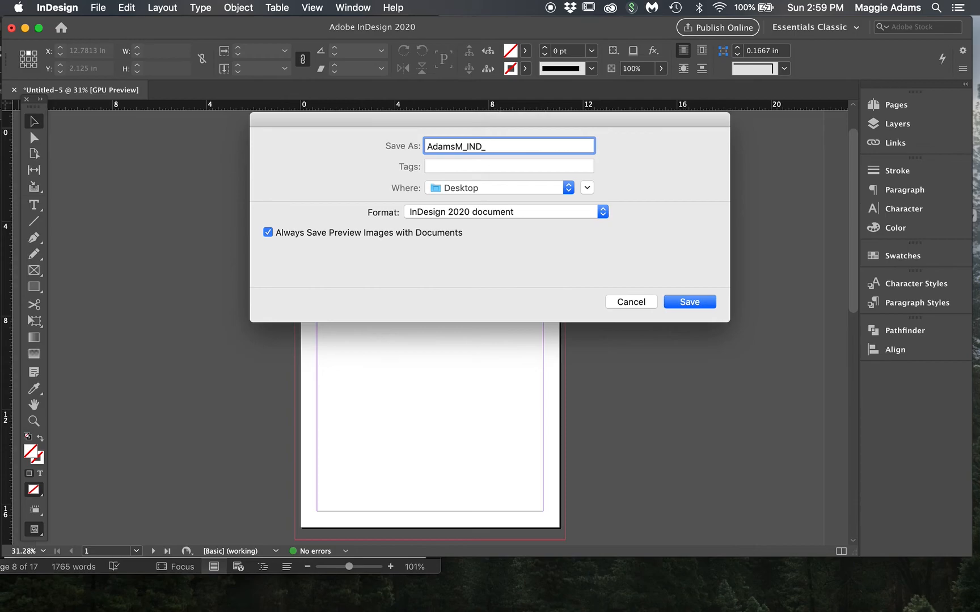
pyautogui.write('A1Format')
pyautogui.moveTo(536, 146); pyautogui.dragTo(485, 147)
pyautogui.write('DocumentSetup')
# Review the format options, save the file as an InDesign 2020 document, and move its icon lower on the desktop
pyautogui.click(487, 212)
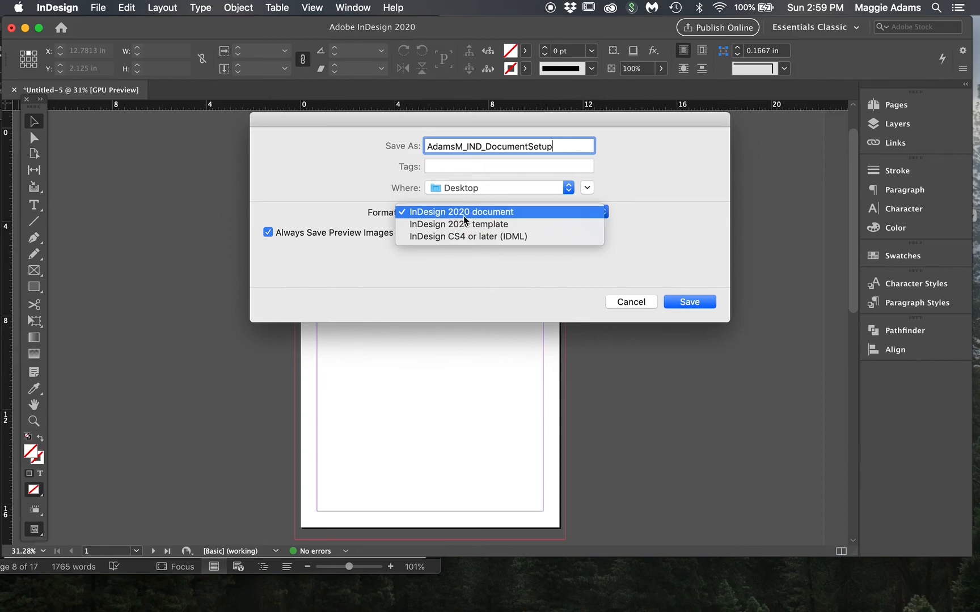
pyautogui.click(464, 214)
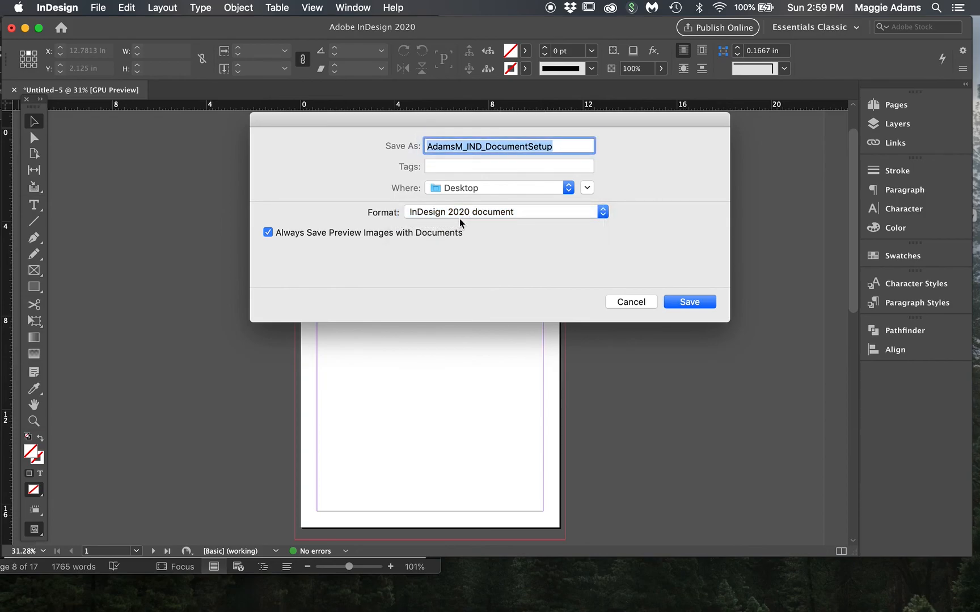
pyautogui.click(460, 212)
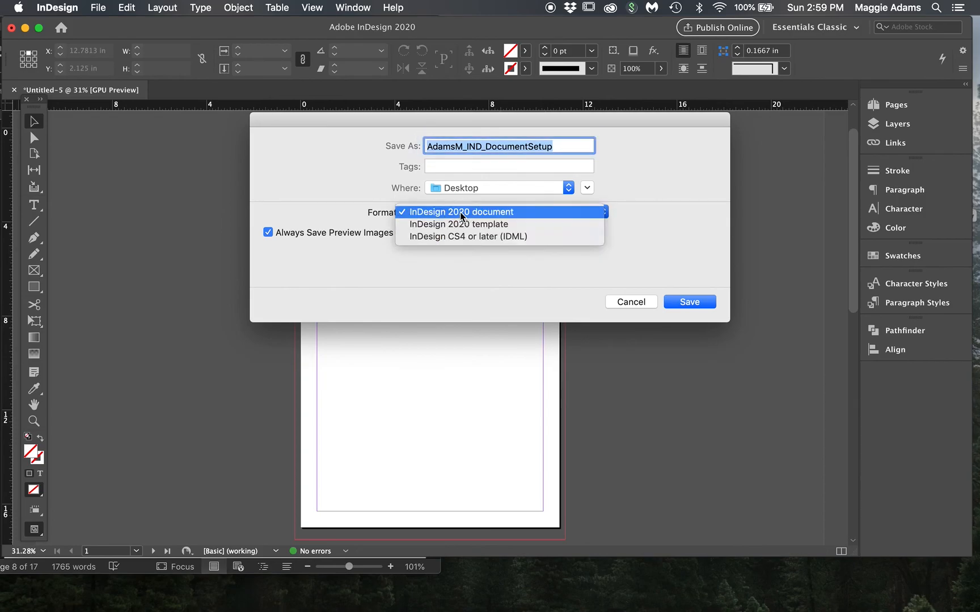
pyautogui.click(513, 237)
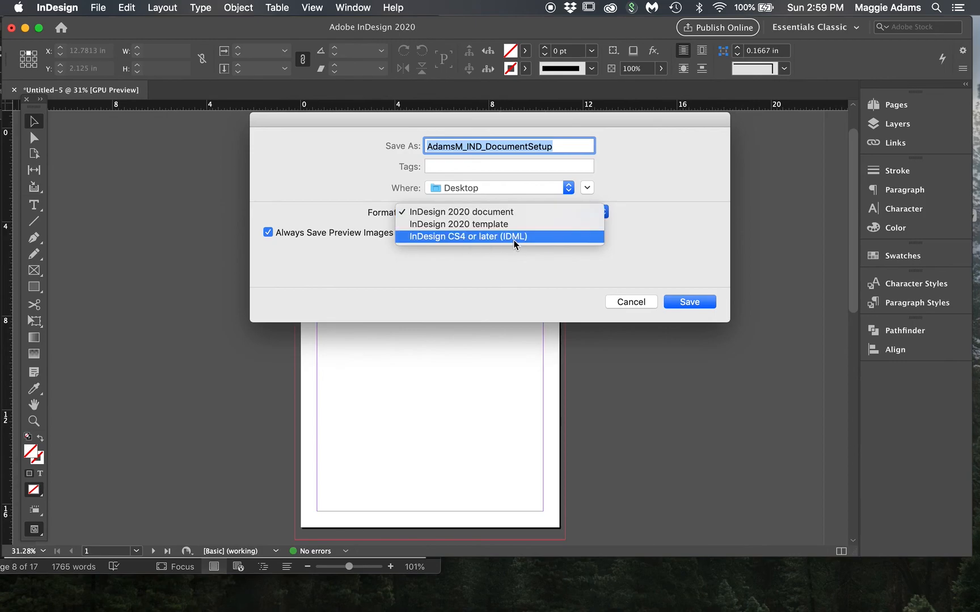
pyautogui.click(522, 271)
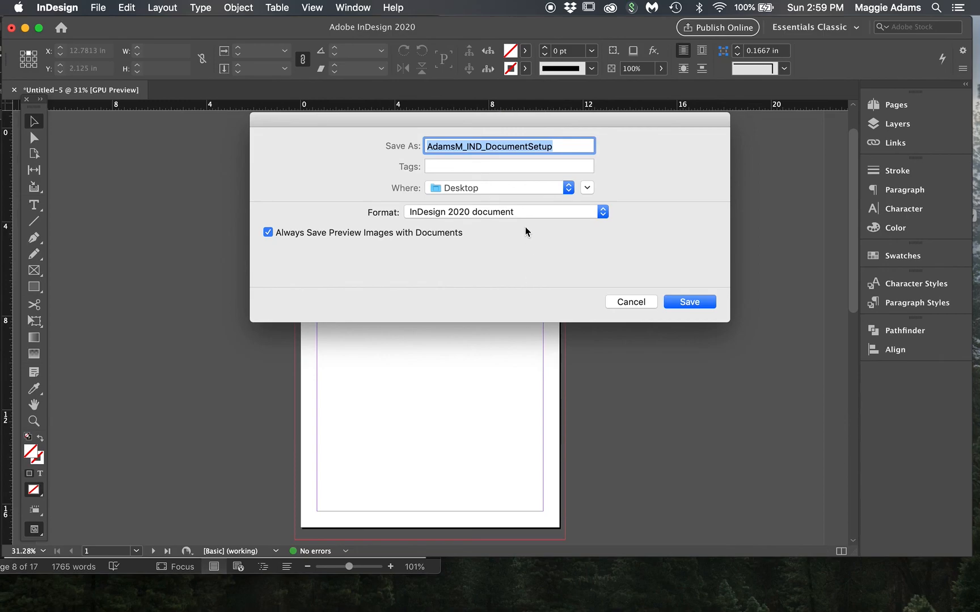
pyautogui.click(689, 302)
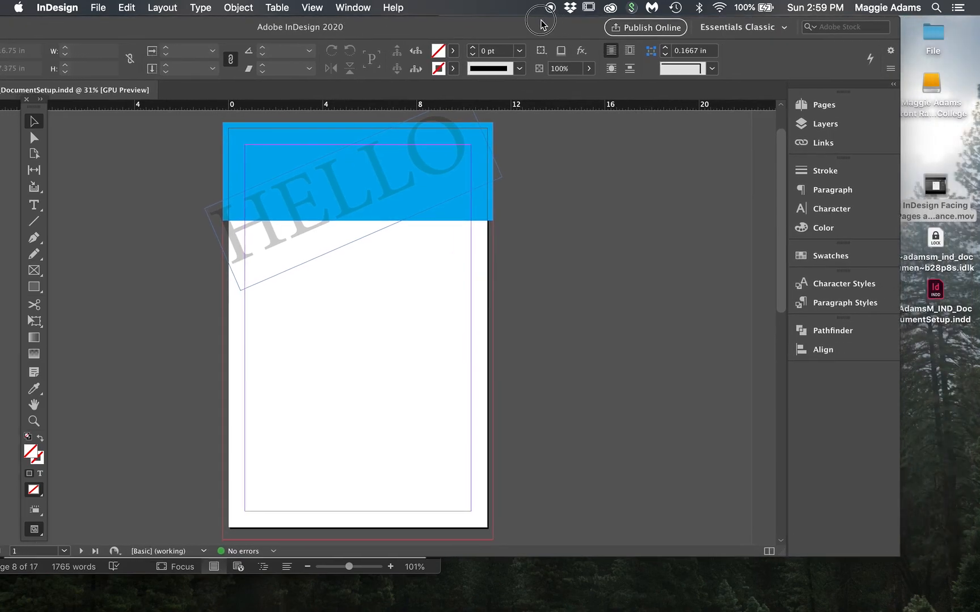
pyautogui.moveTo(940, 296); pyautogui.dragTo(957, 361)
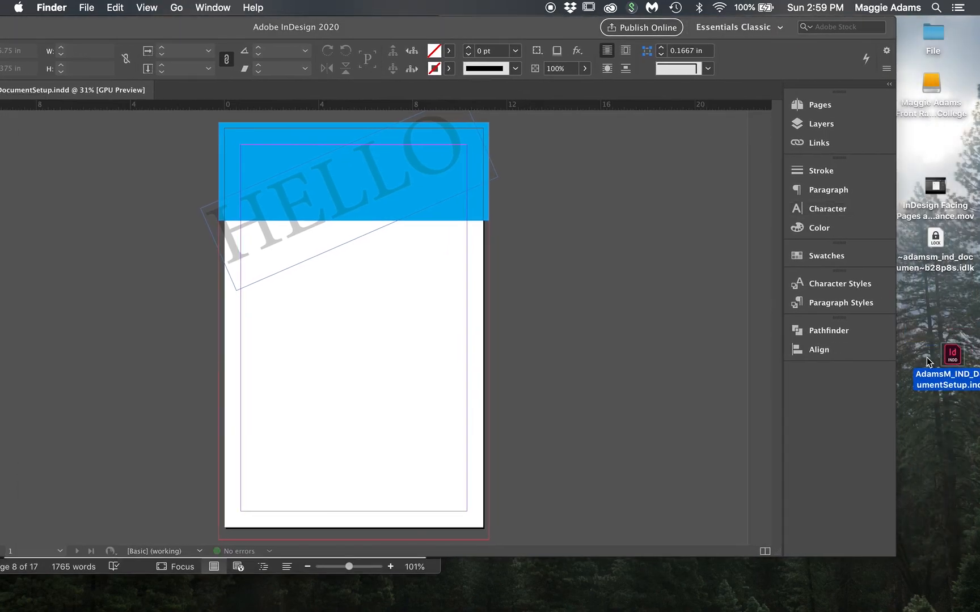